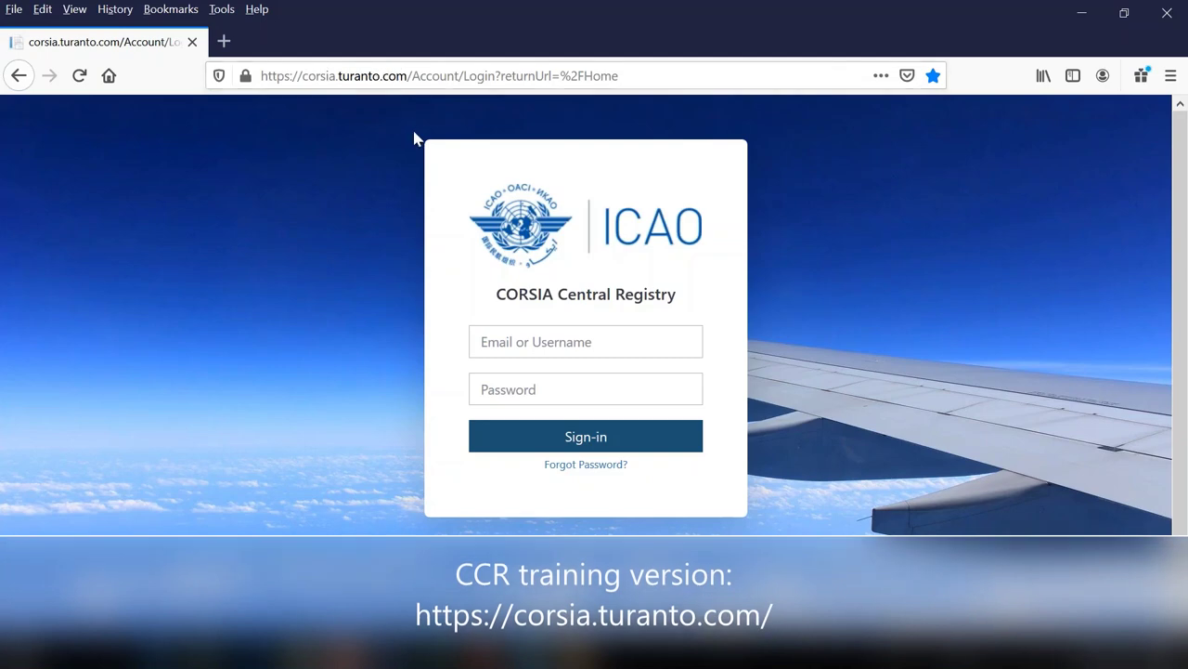
- Sign in to the CORSIA Central Registry with the username testuserccr and the account password
click(596, 344)
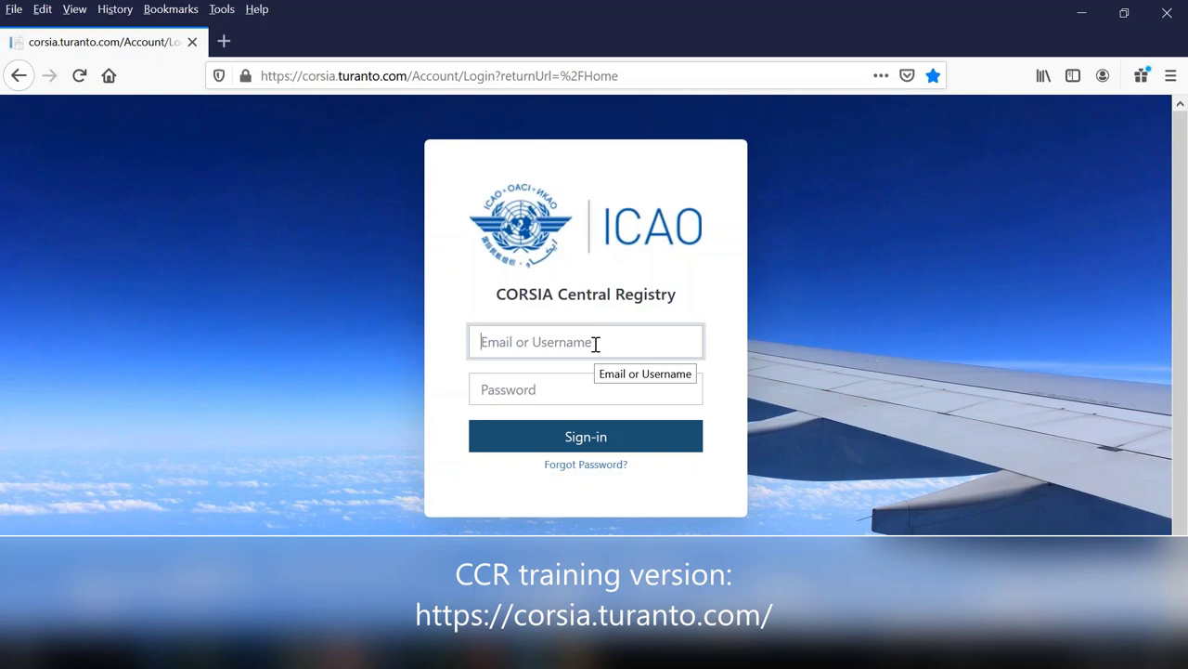
text(testuserccr)
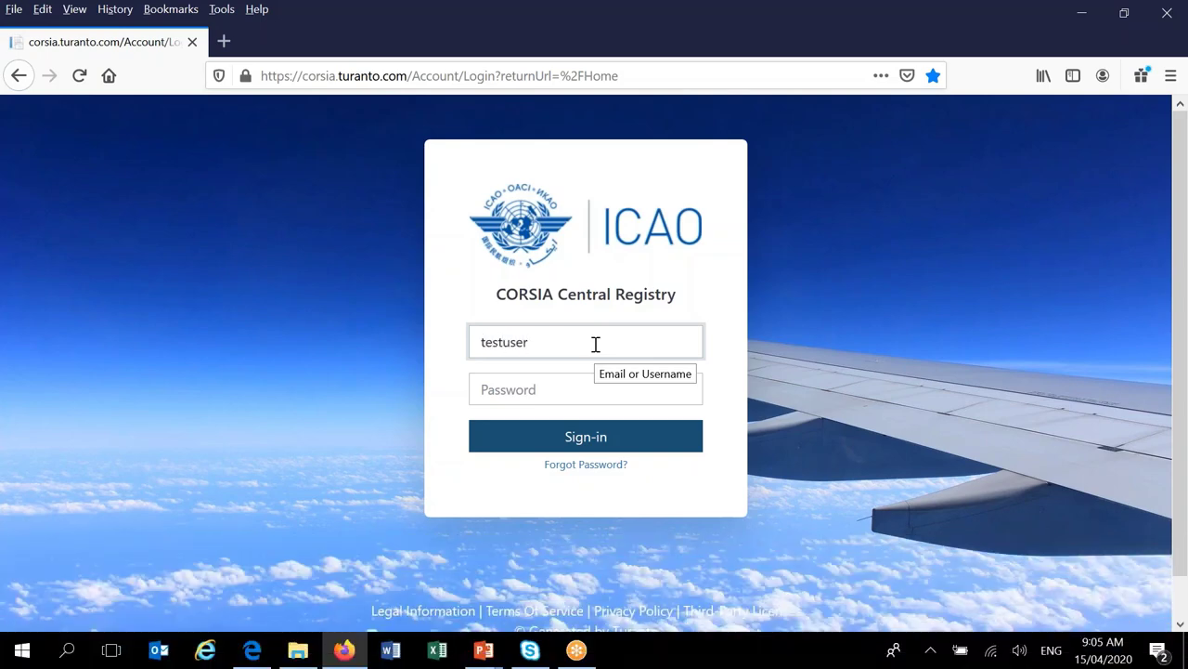
click(583, 386)
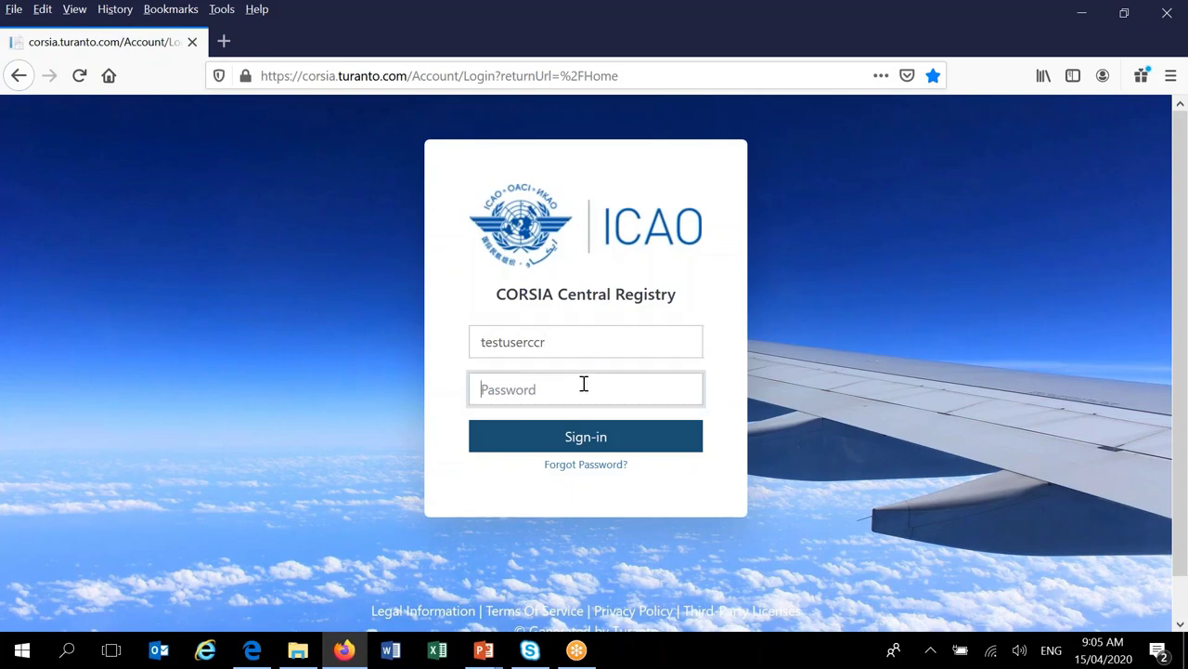
text(••••••••)
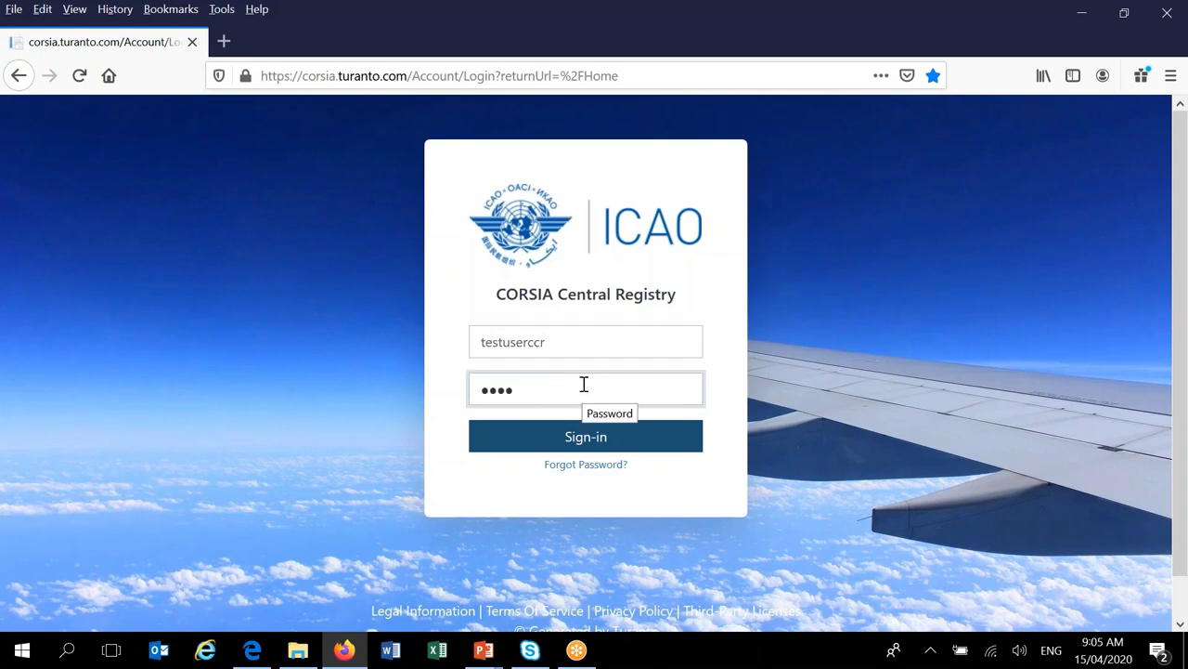
text(•••••)
key(Return)
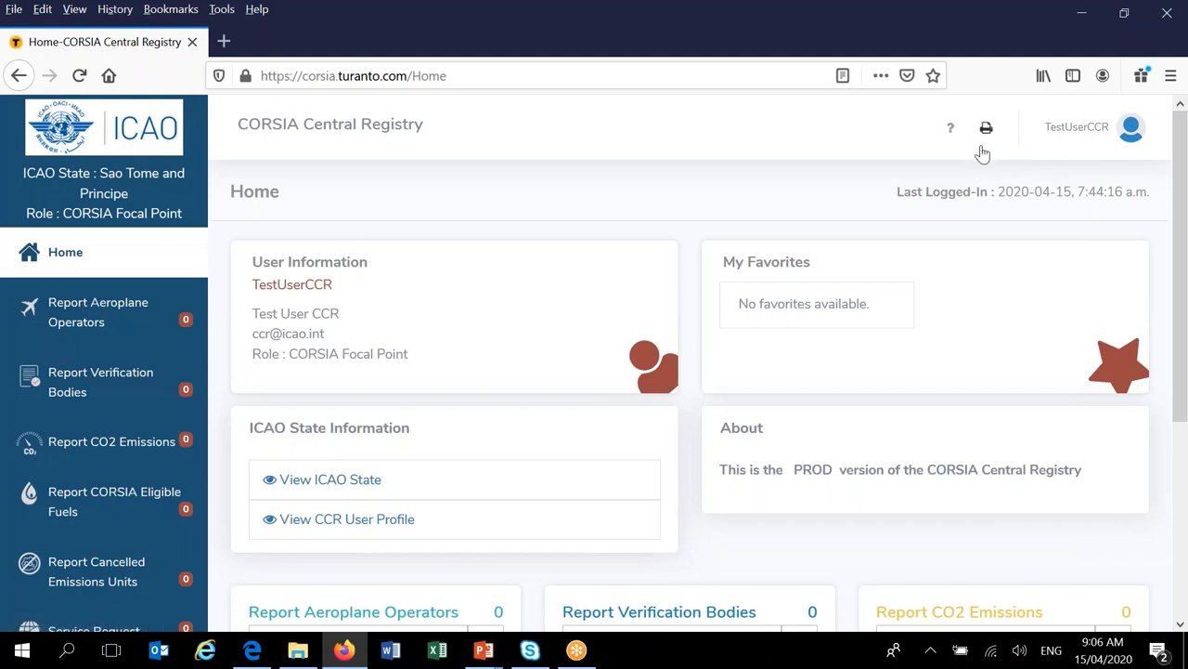
- Check the signed-in user's account options, close them, and look over the home page sections
click(1082, 133)
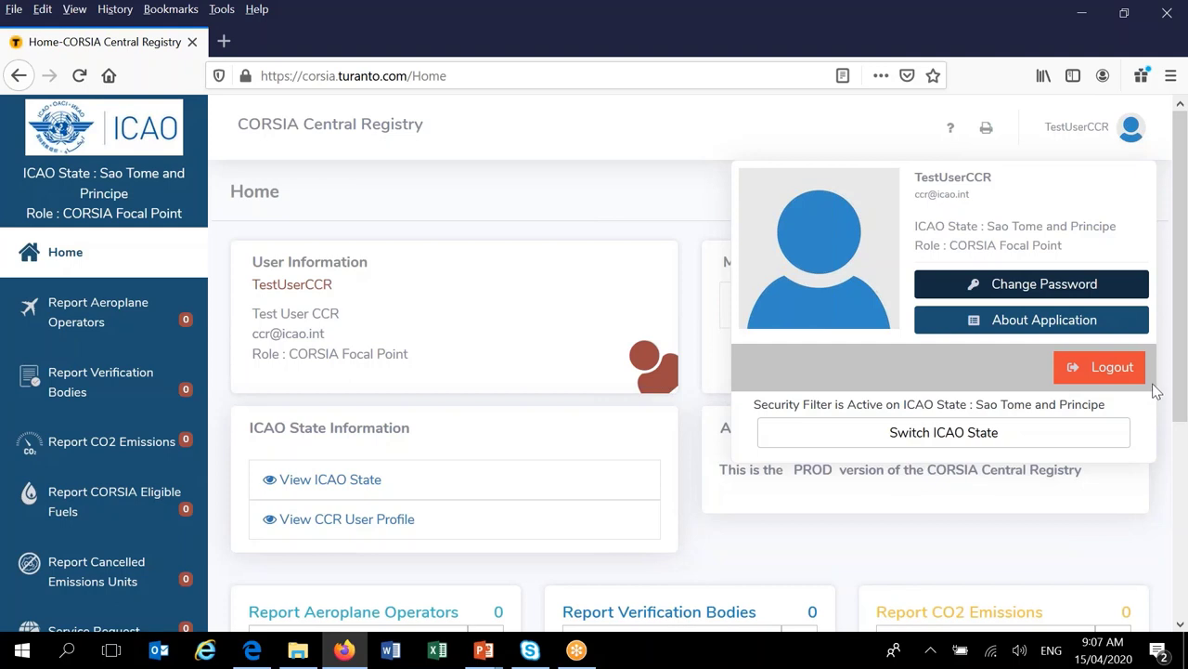
click(630, 127)
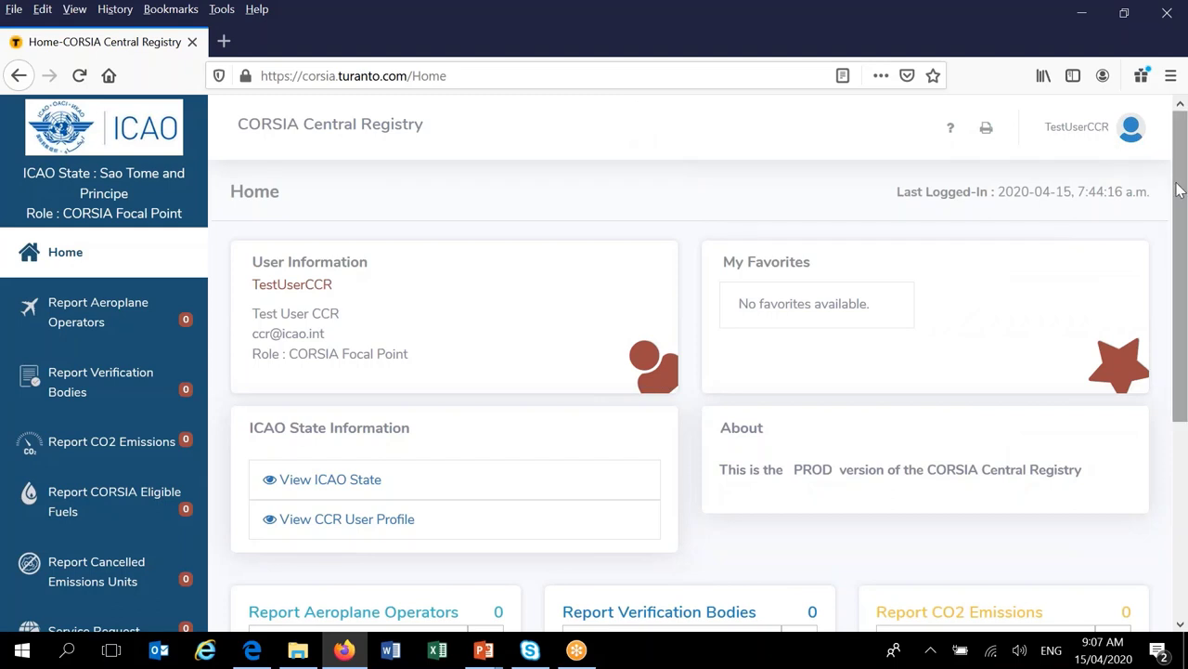
drag(1180, 189, 1182, 229)
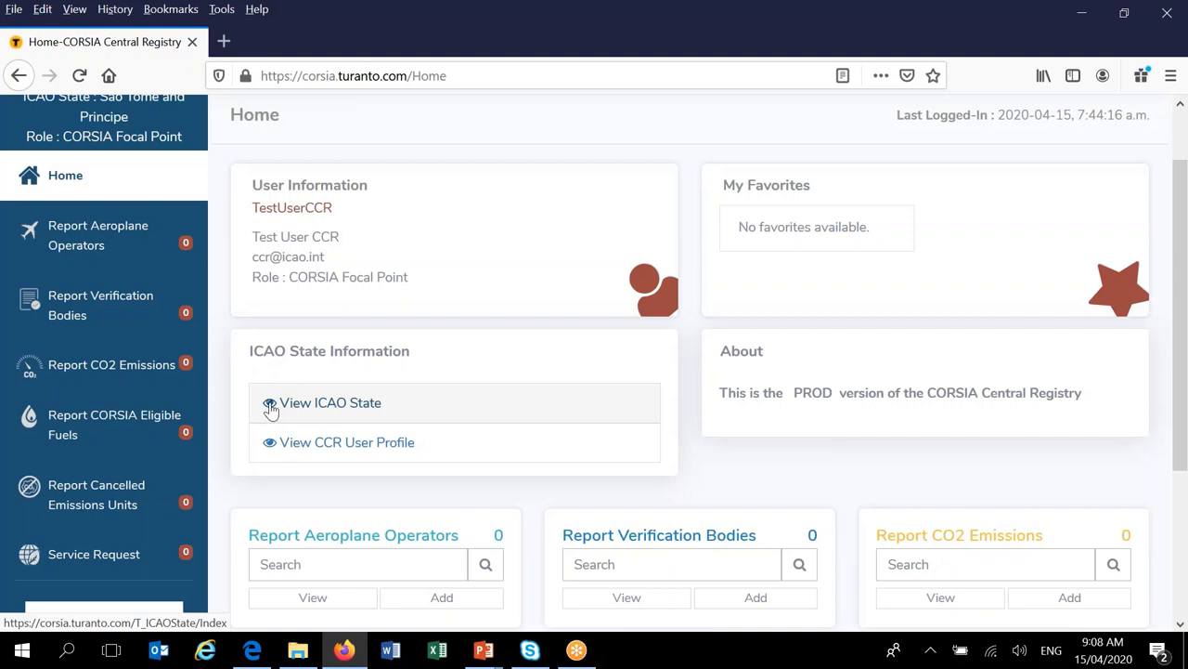
- Open the ICAO State record for Sao Tome and Principe and review its basic and additional information
click(269, 409)
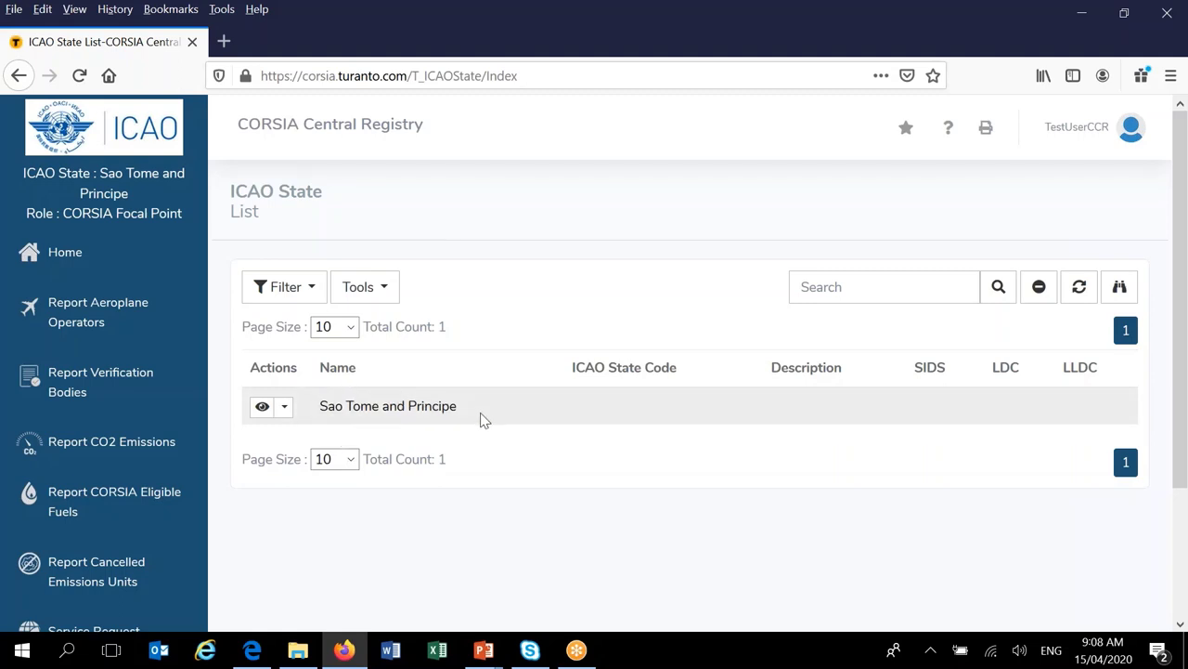
click(261, 409)
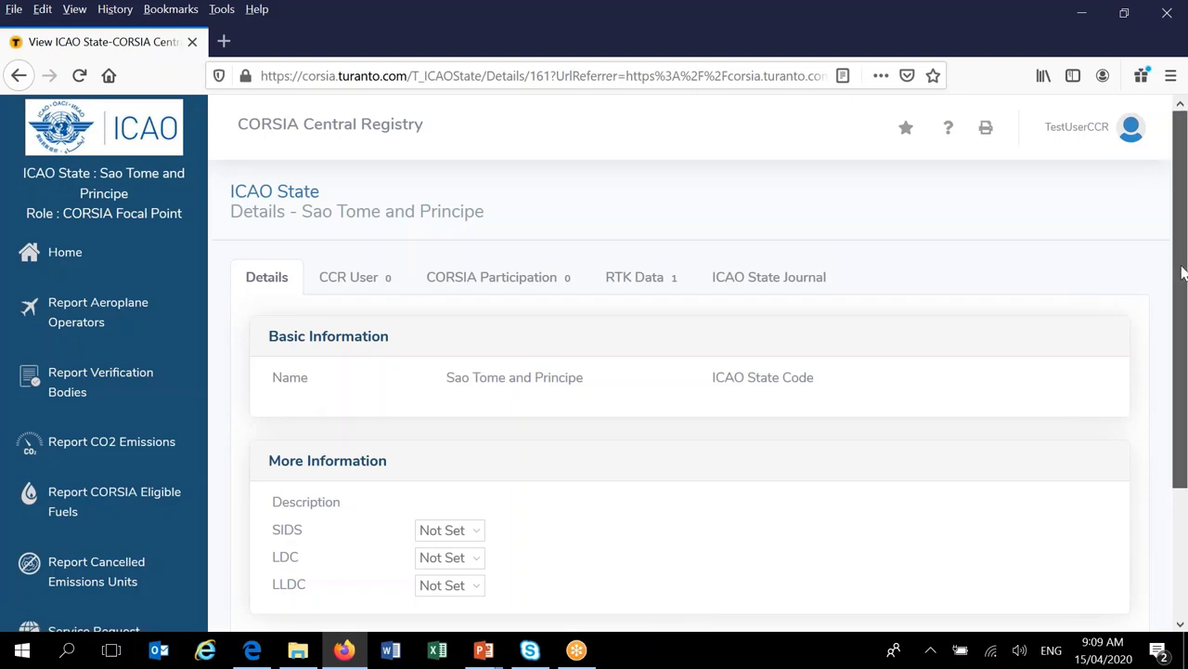
drag(1183, 273, 1186, 309)
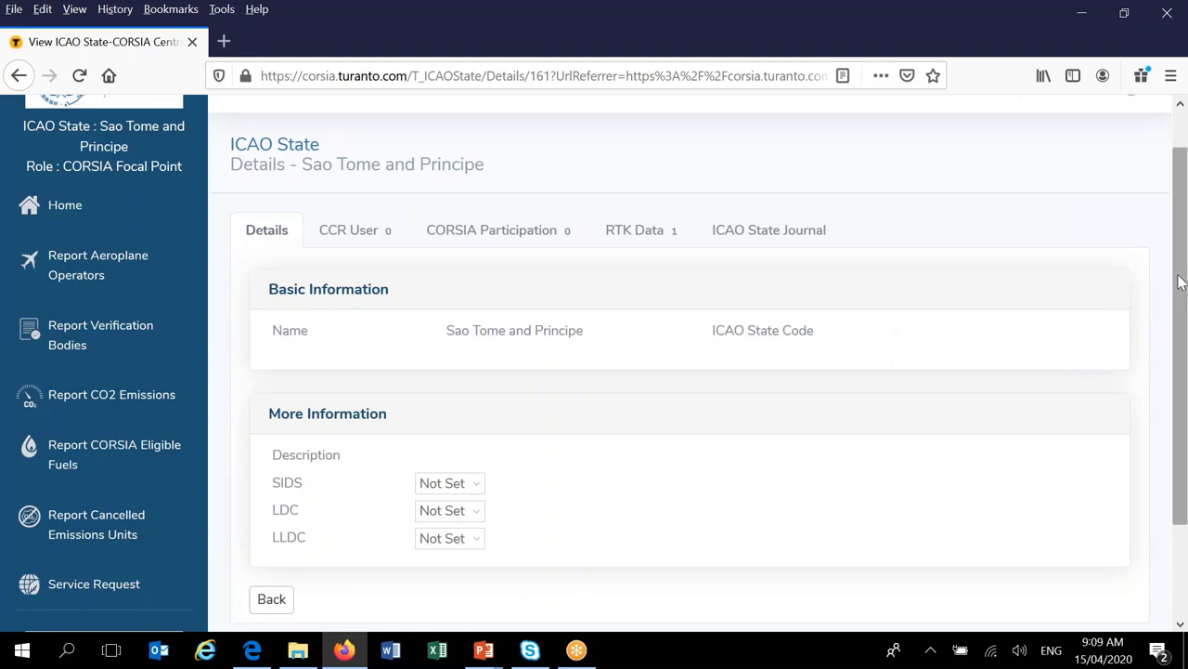
drag(1181, 281, 1179, 314)
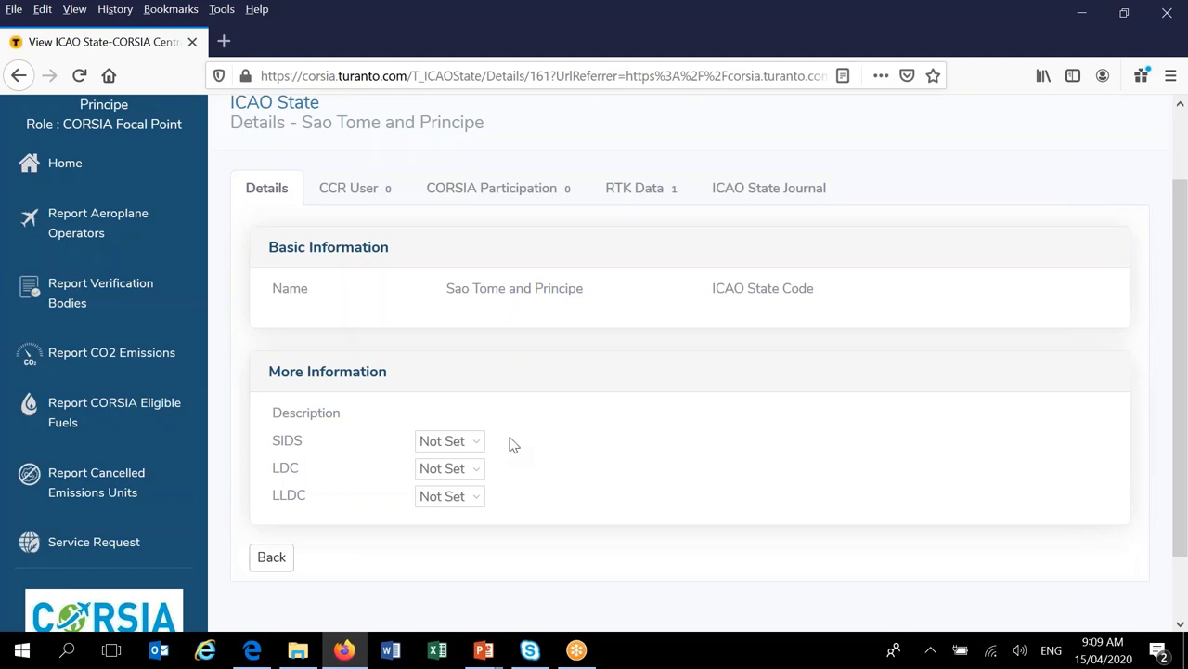
- Review the state's CCR User, CORSIA Participation and RTK Data records
click(357, 193)
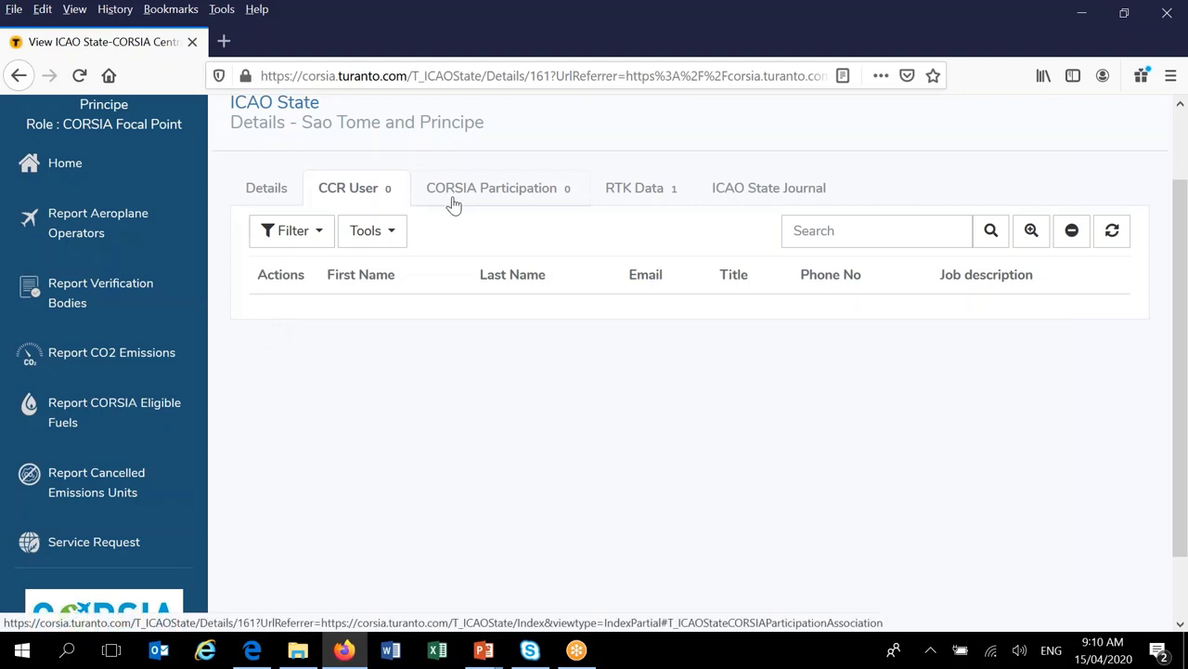
click(515, 193)
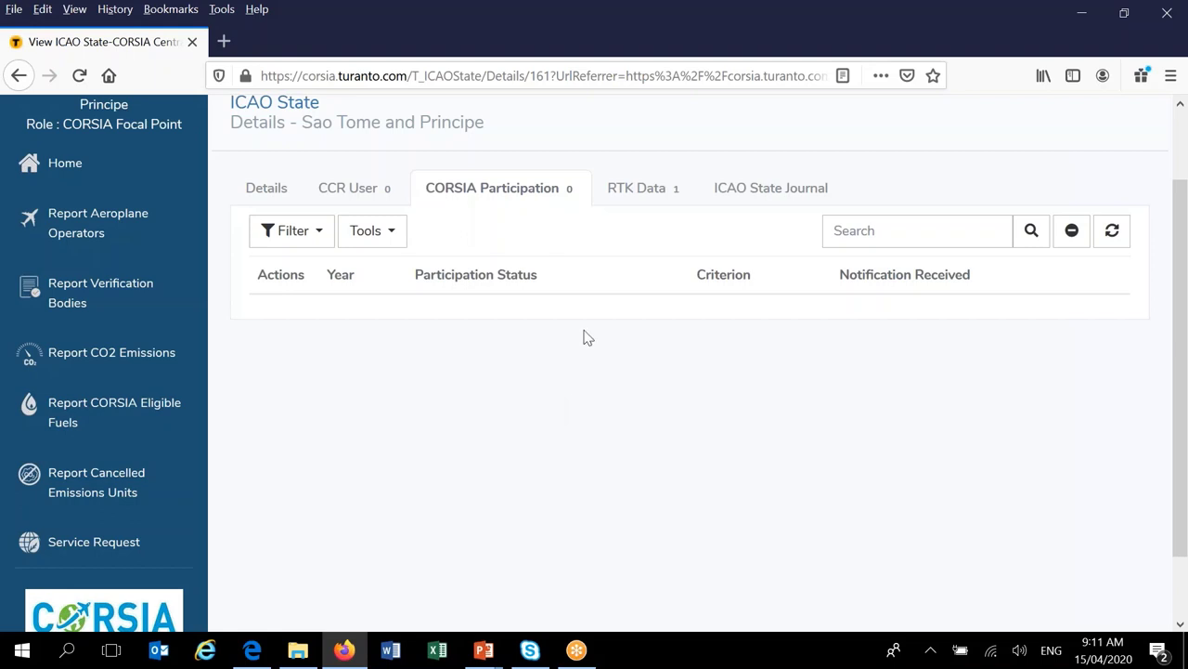
click(648, 192)
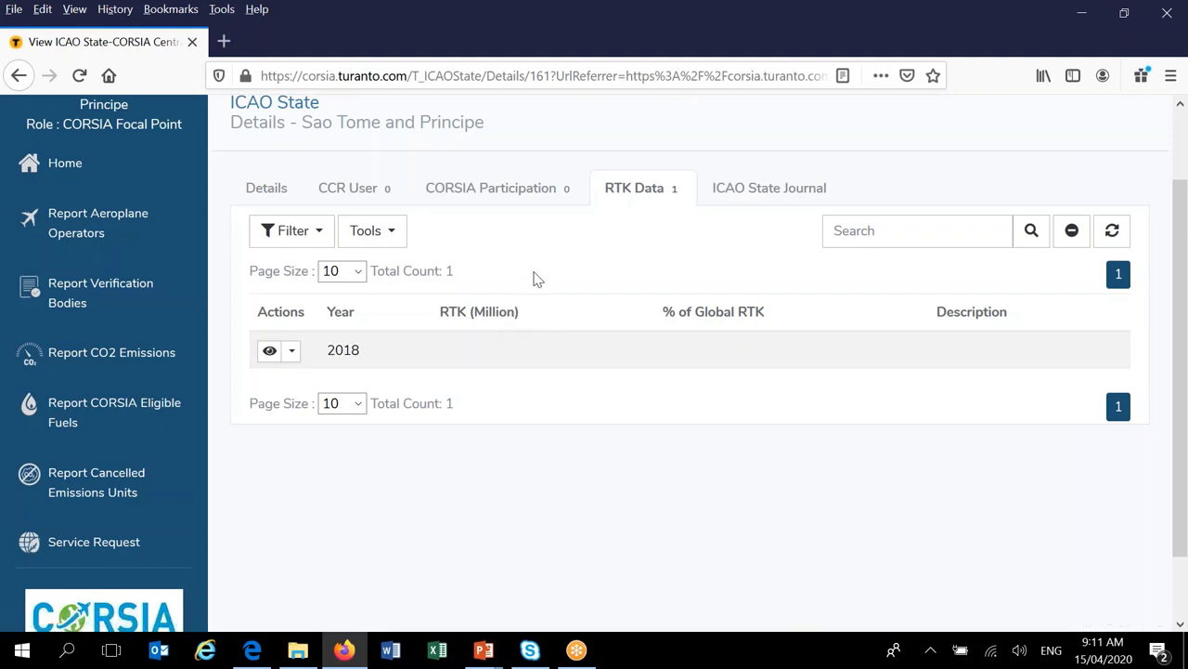
- Open the ICAO State Journal and look through the first page of logged entries
click(771, 190)
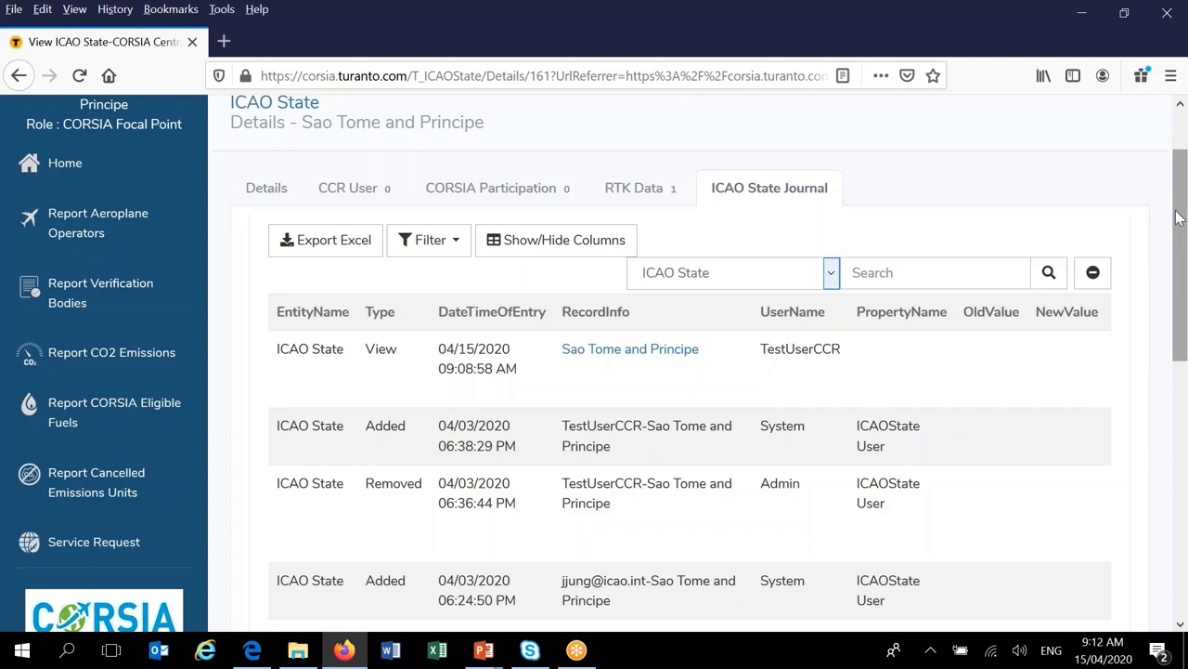
drag(1181, 217, 1181, 200)
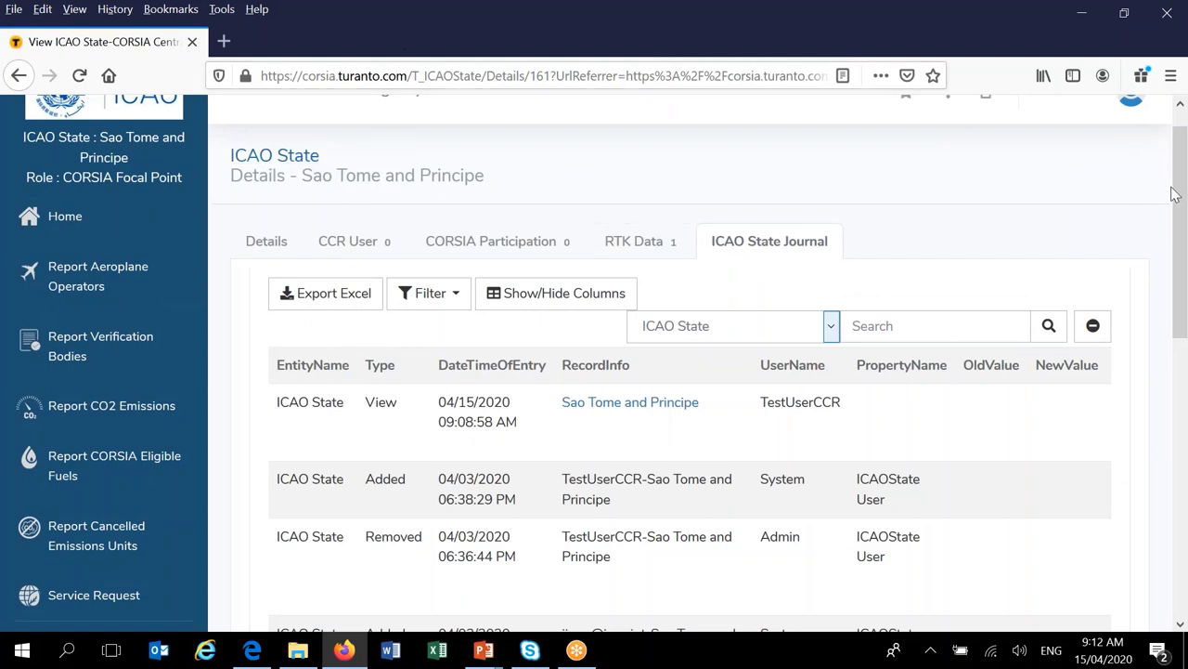
drag(1177, 199, 1175, 251)
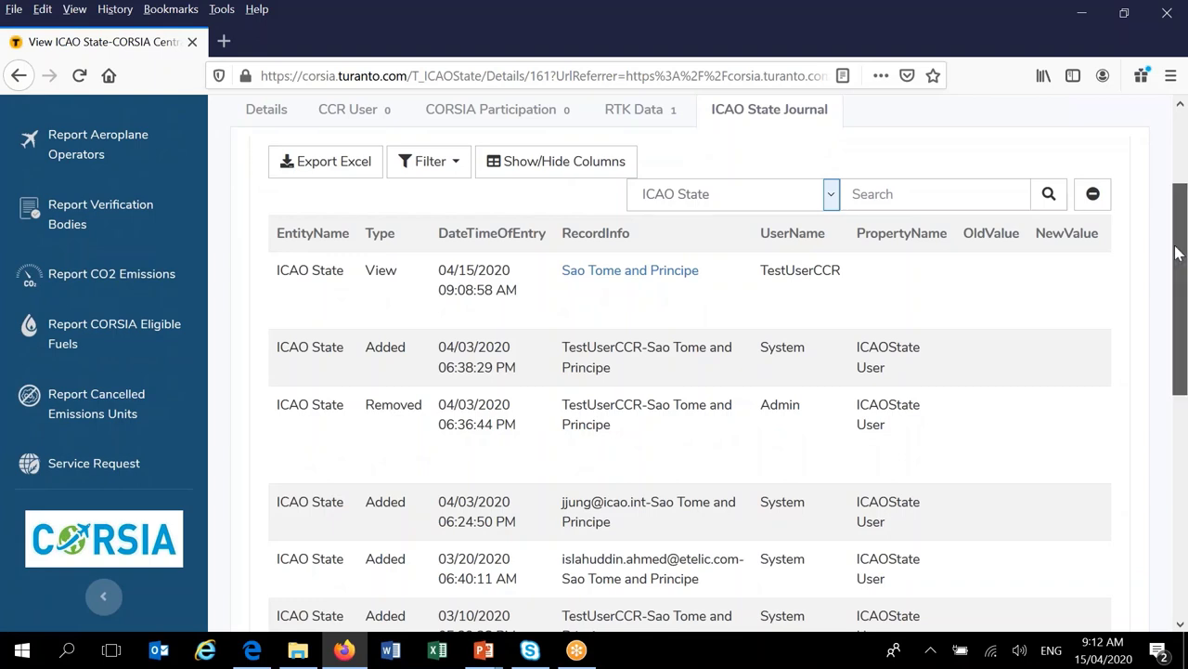
drag(1177, 252, 1186, 447)
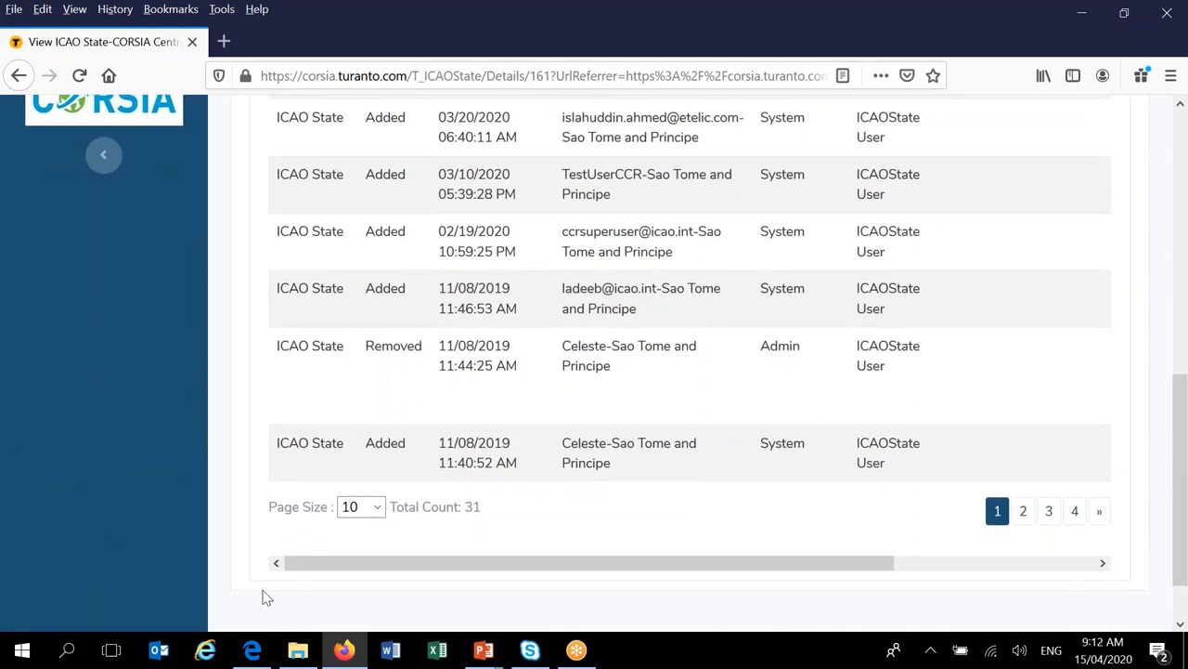
- Set the journal's page size to 50 and go to its oldest entries
click(378, 507)
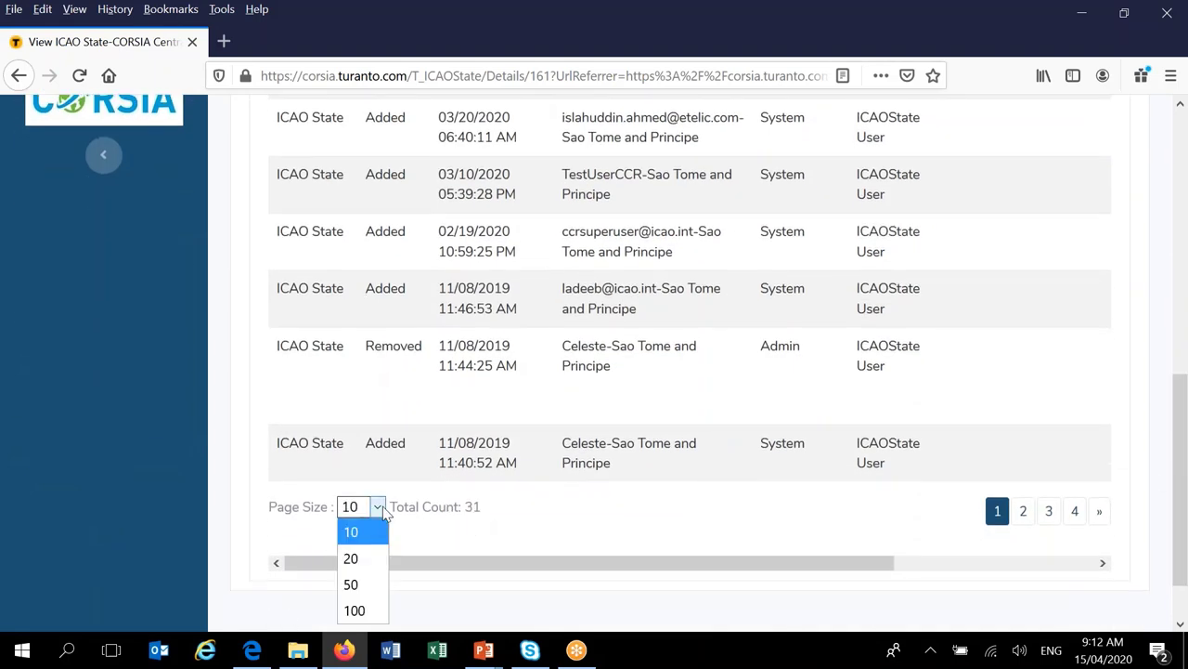
click(377, 582)
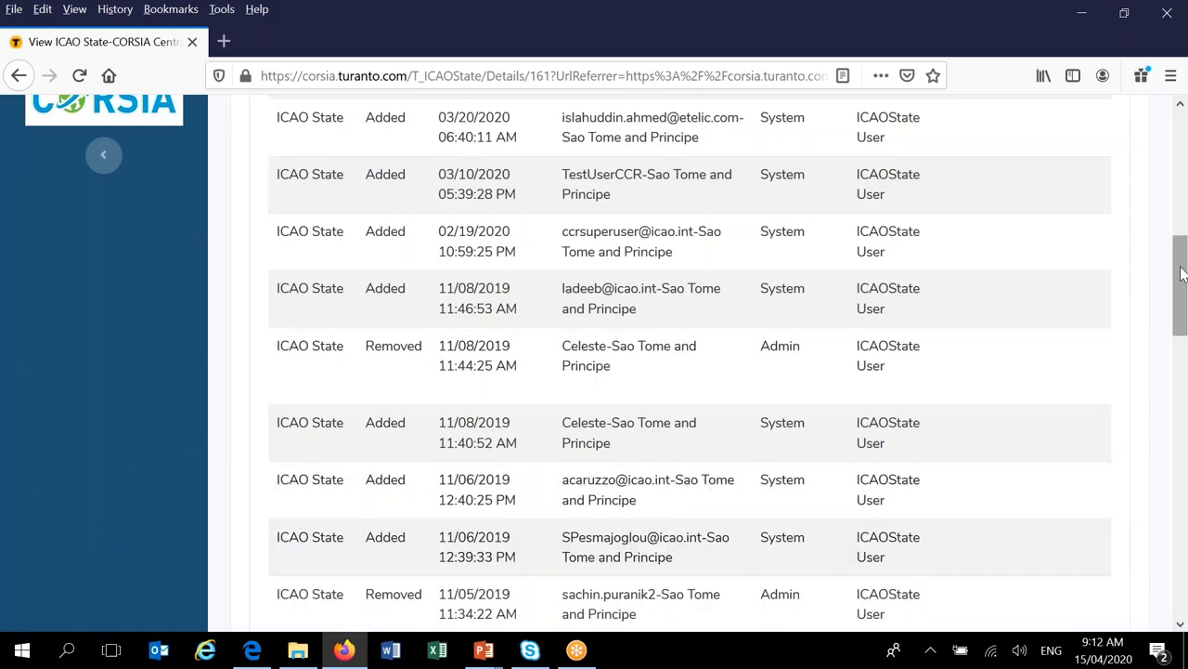
drag(1185, 293, 1179, 551)
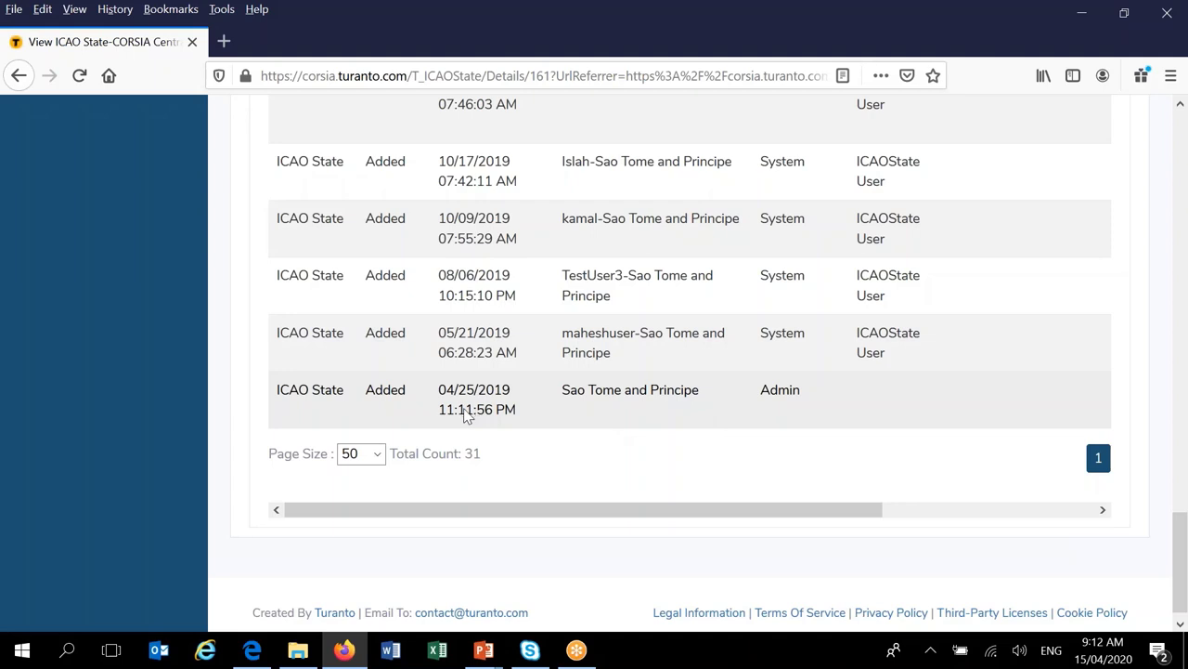
- Examine the journal entries from the oldest back up to the most recent
click(1181, 107)
click(1181, 108)
click(1181, 108)
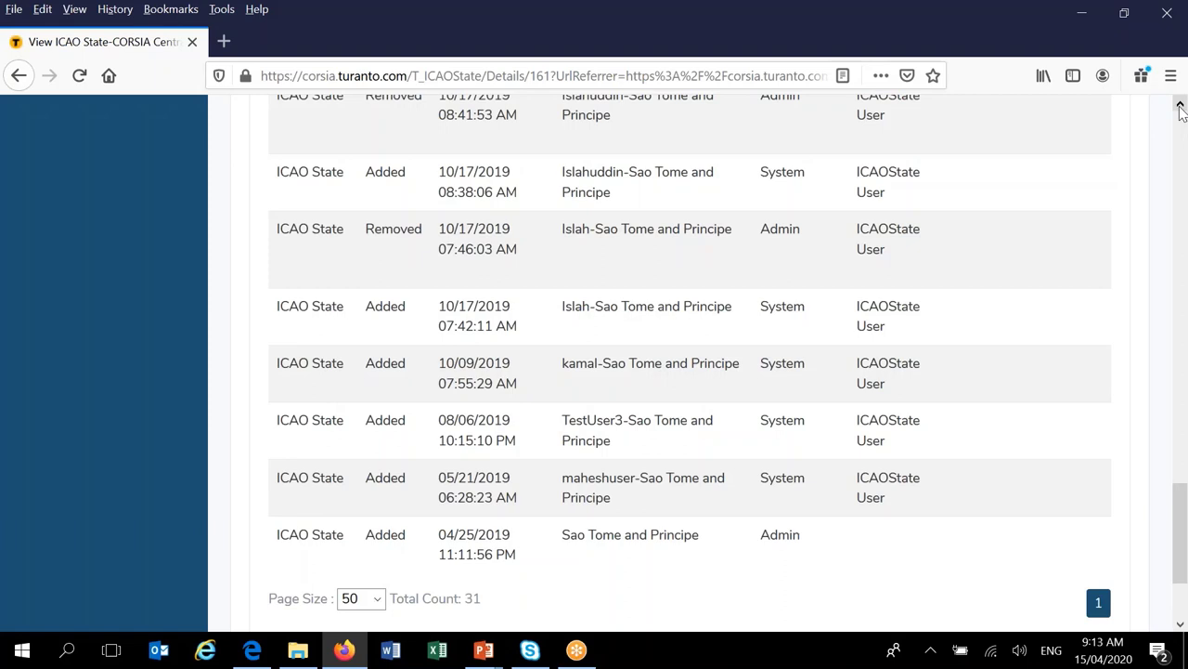
click(1181, 108)
click(1181, 108)
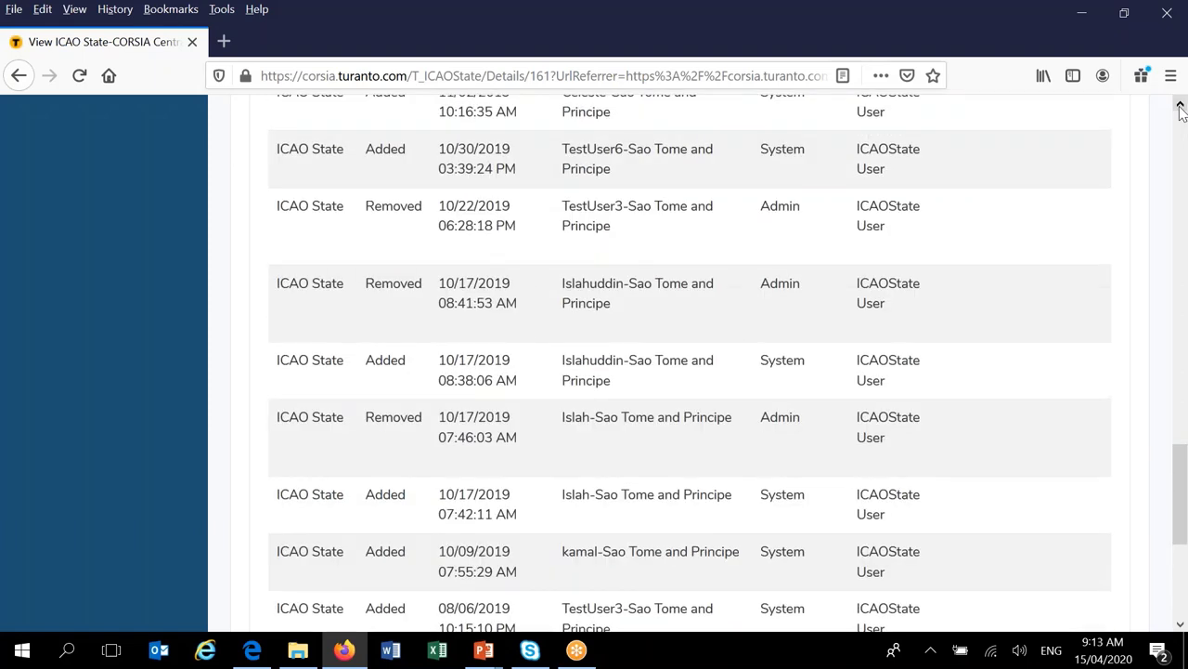
click(1181, 108)
click(1181, 108)
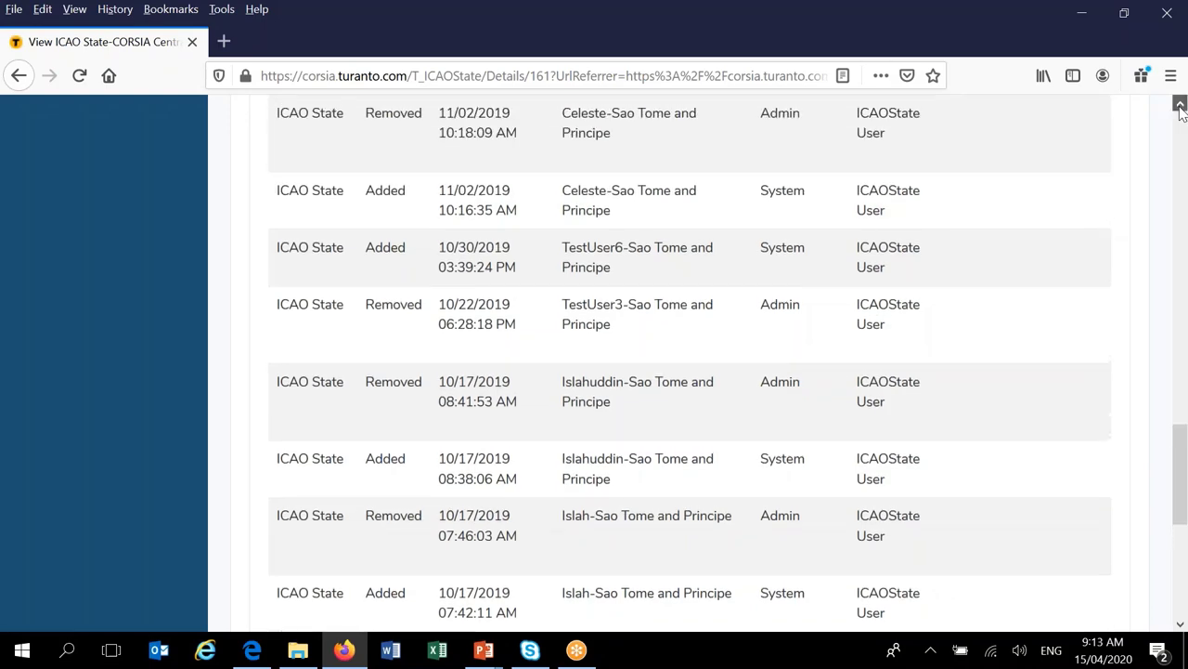
click(1181, 107)
click(1181, 108)
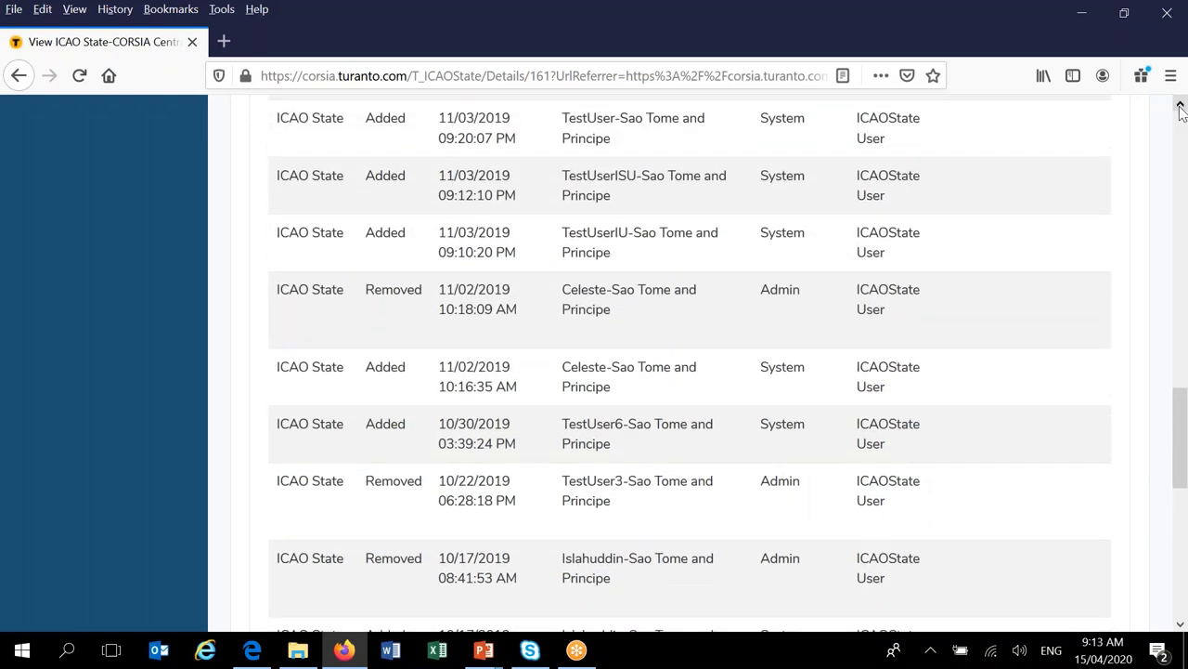
click(1181, 107)
click(1181, 107)
click(1181, 107)
click(1181, 107)
click(1181, 107)
click(1181, 108)
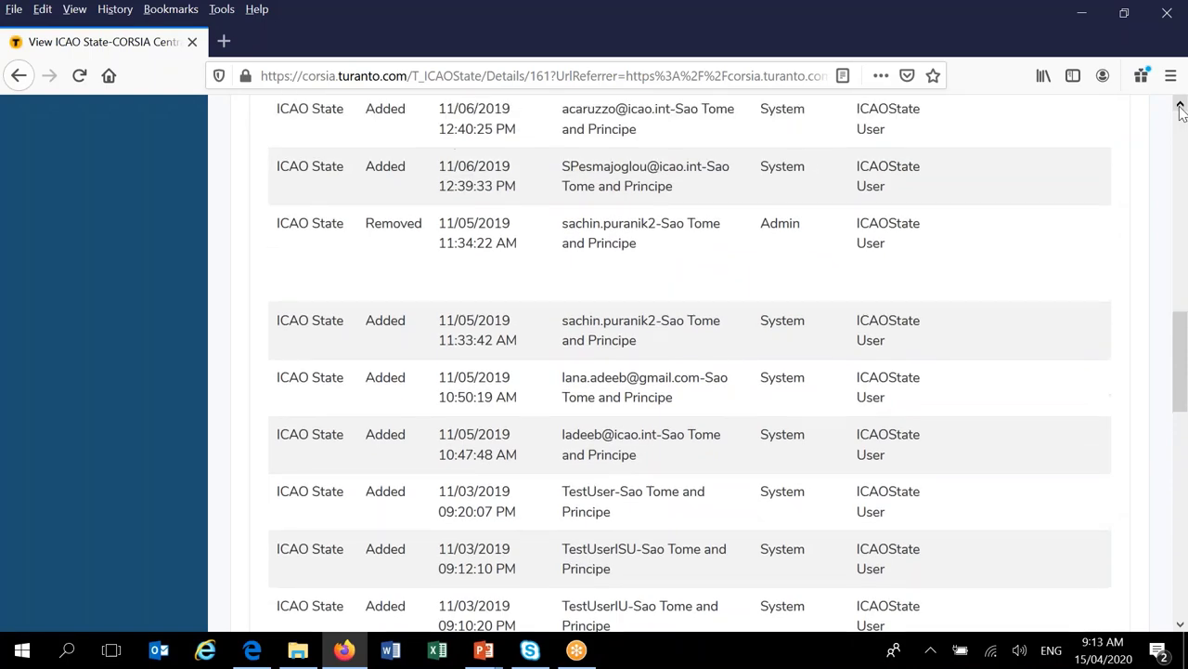
click(1181, 108)
click(1181, 108)
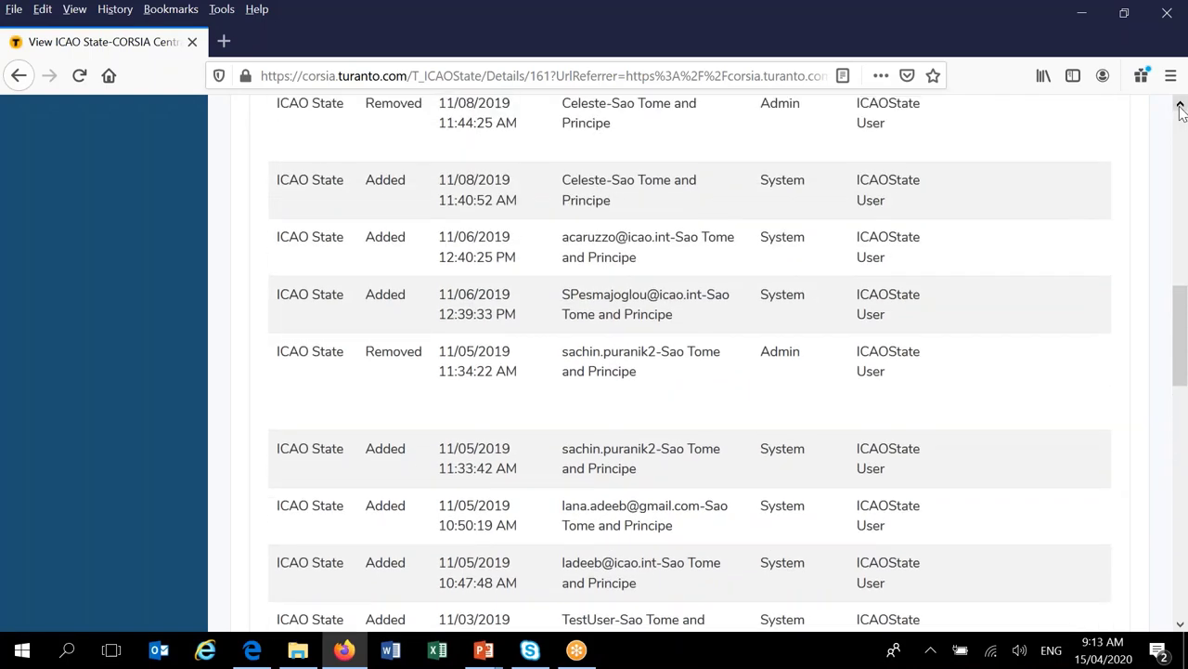
click(1181, 108)
click(1181, 108)
click(1181, 107)
click(1181, 107)
click(1181, 108)
click(1181, 107)
click(1181, 108)
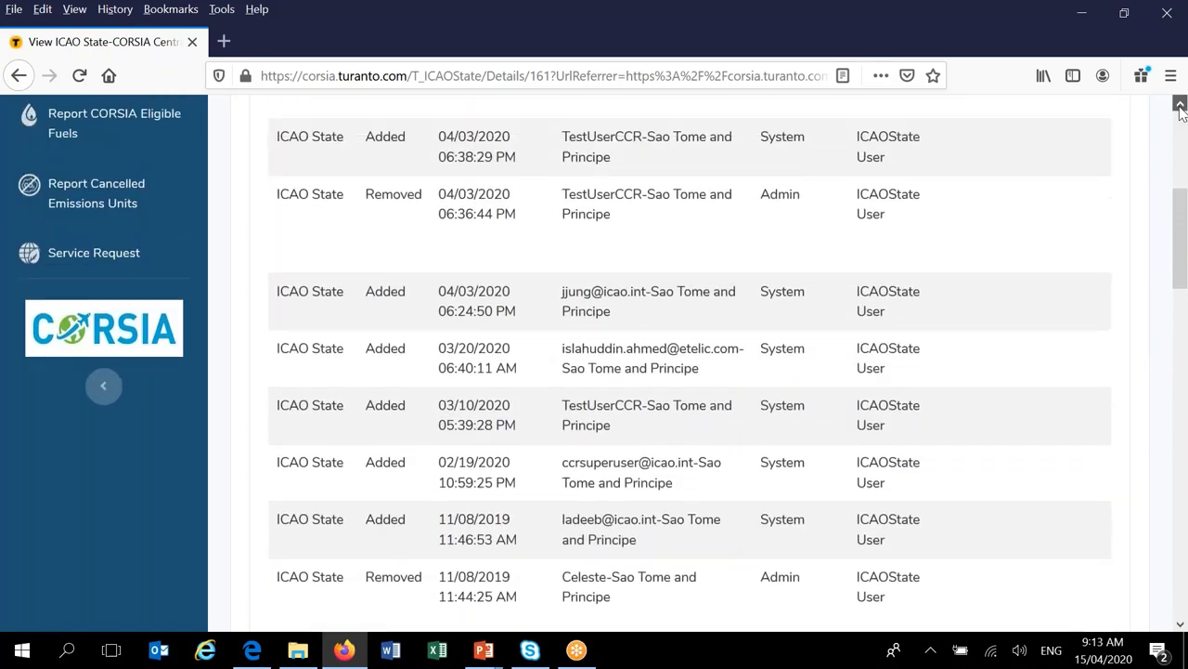
click(1181, 108)
click(1181, 108)
click(1181, 107)
click(1181, 108)
click(1181, 107)
click(1181, 108)
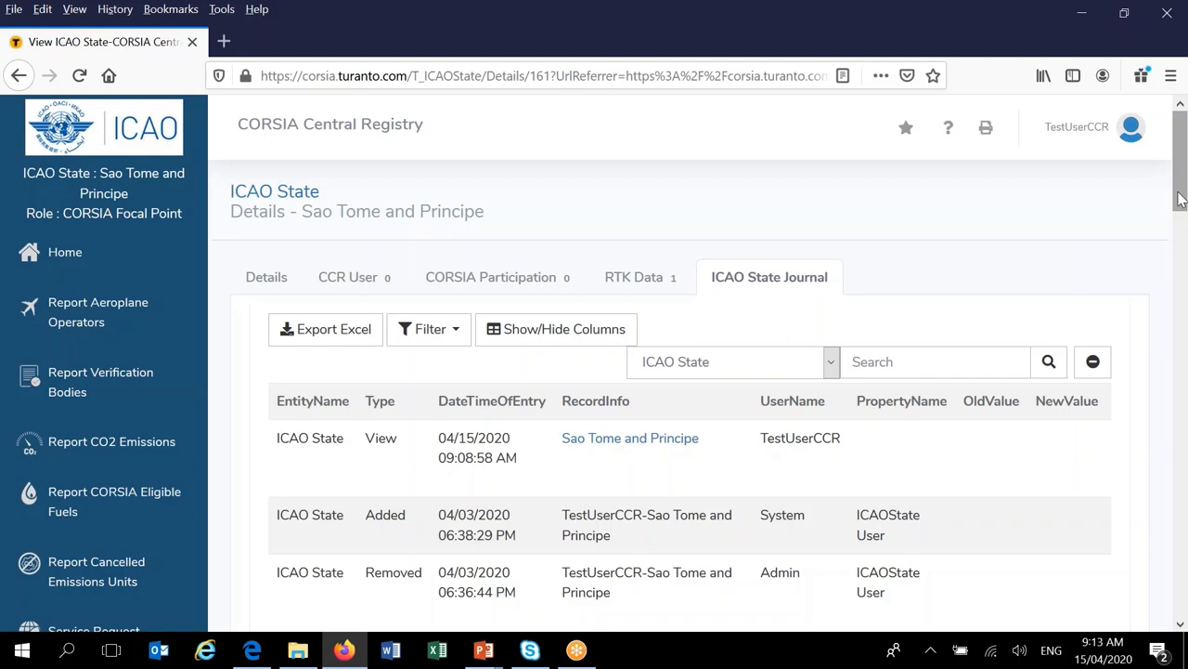
scroll(1180, 199, down, 2)
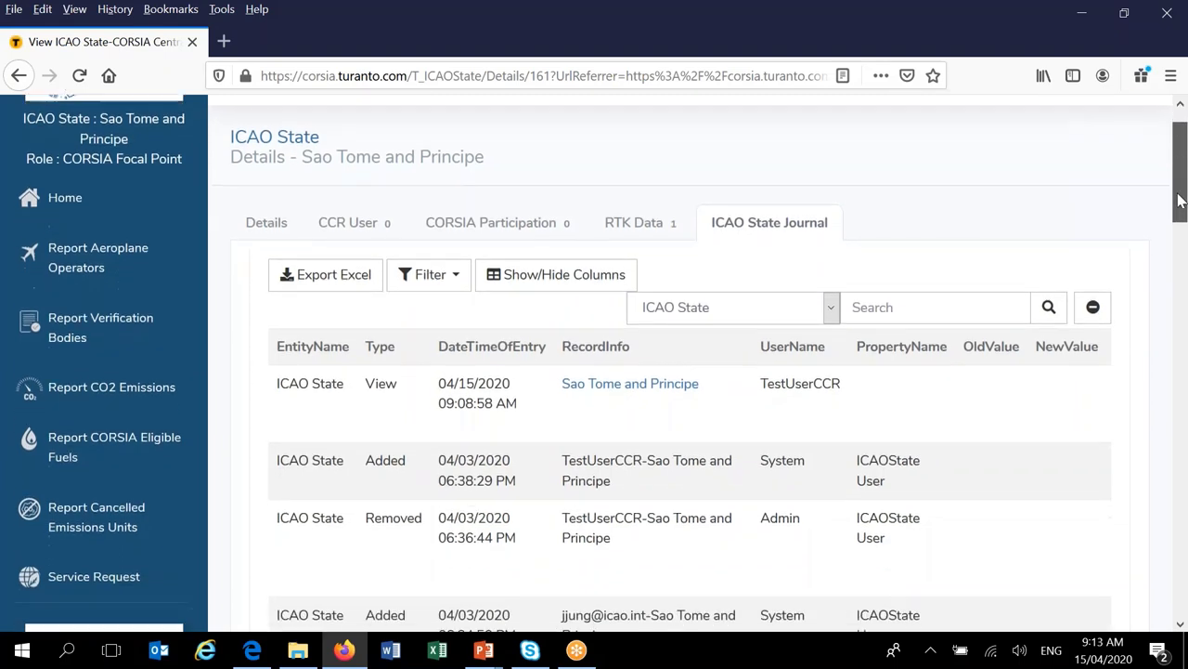
scroll(1182, 191, up, 2)
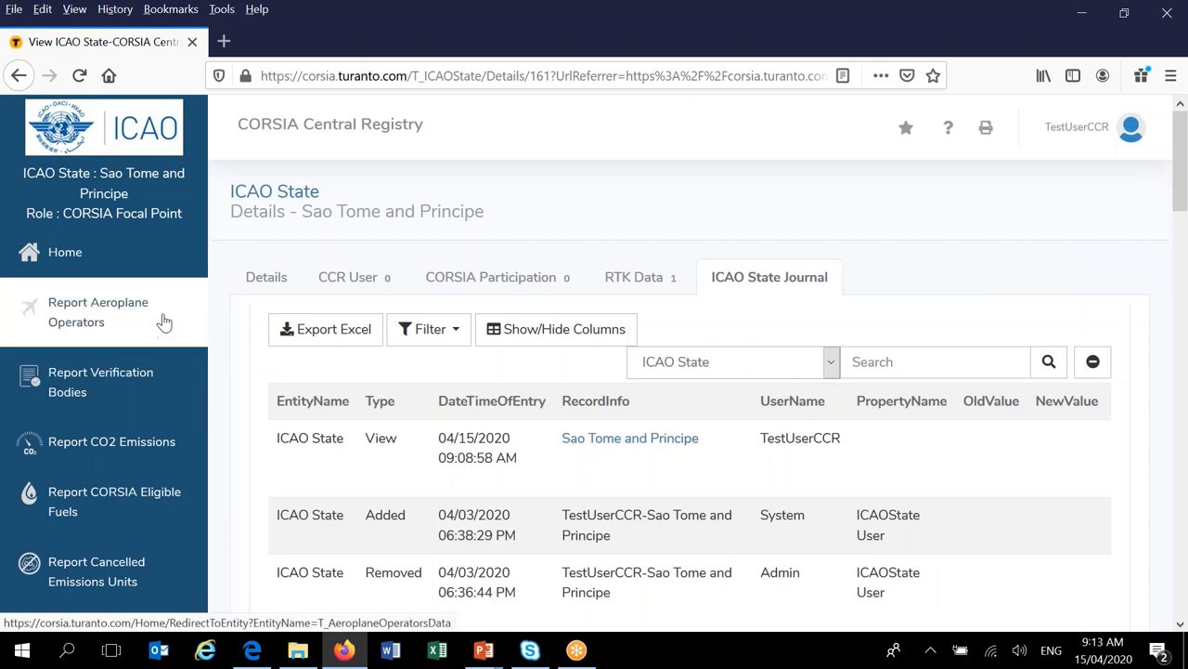
- View the CCR User Profile list from the home page and return to the home page
click(61, 257)
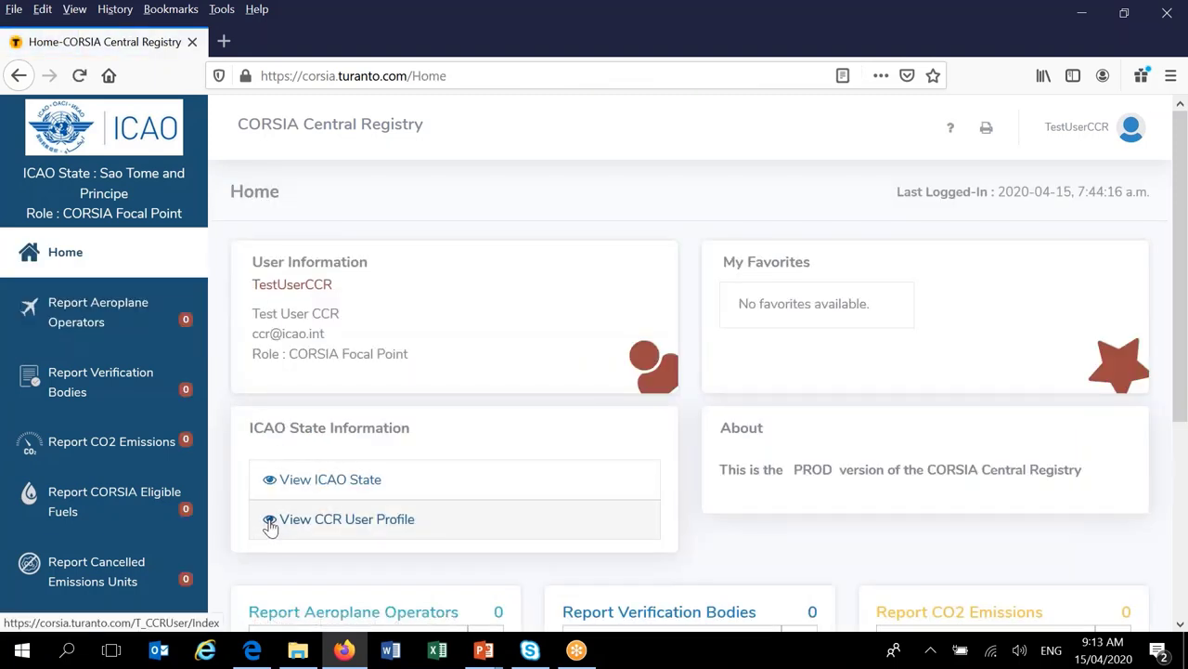
click(270, 523)
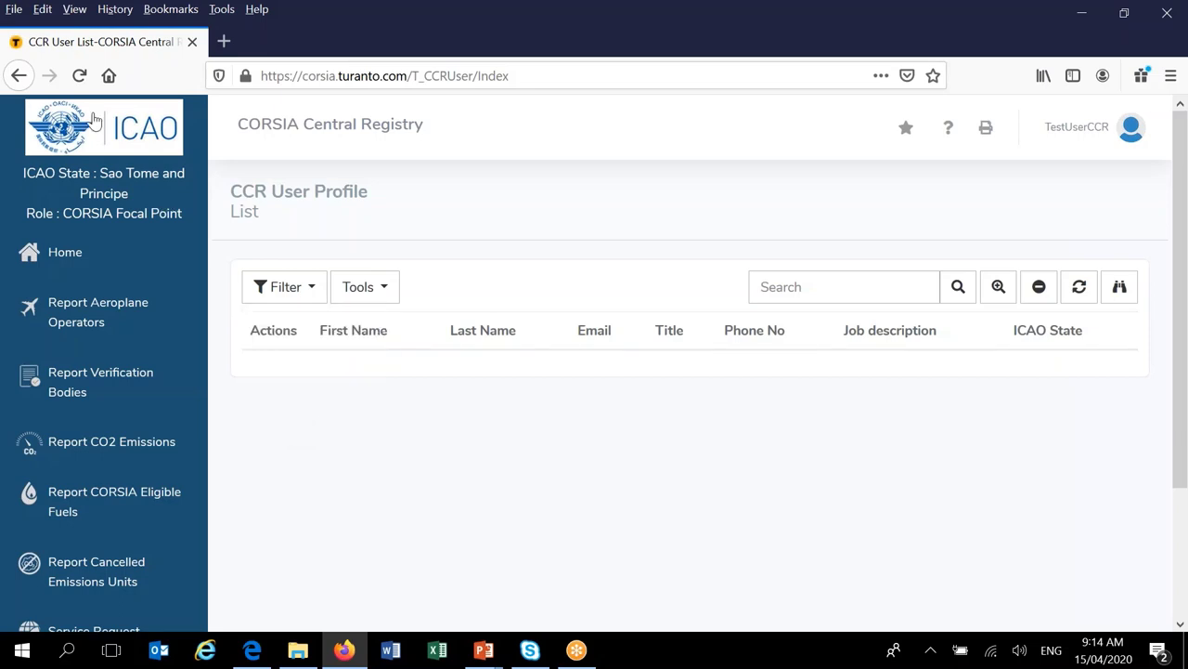
click(63, 260)
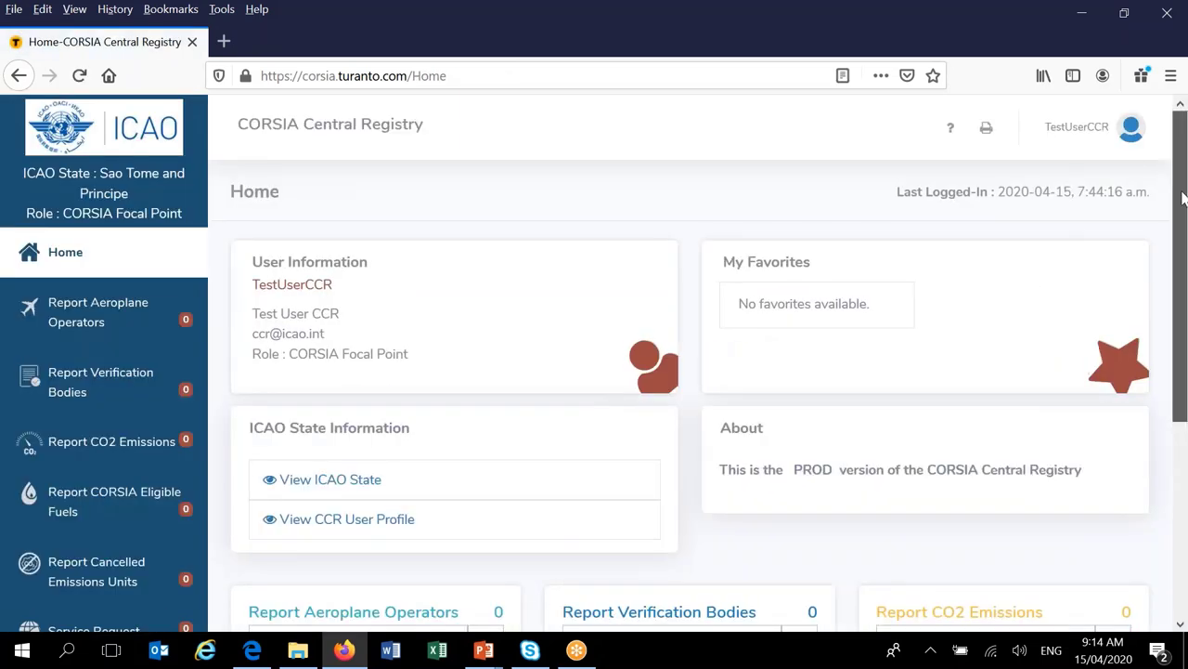
- View the Report Verification Bodies list and return to the home page
drag(1183, 195, 1185, 252)
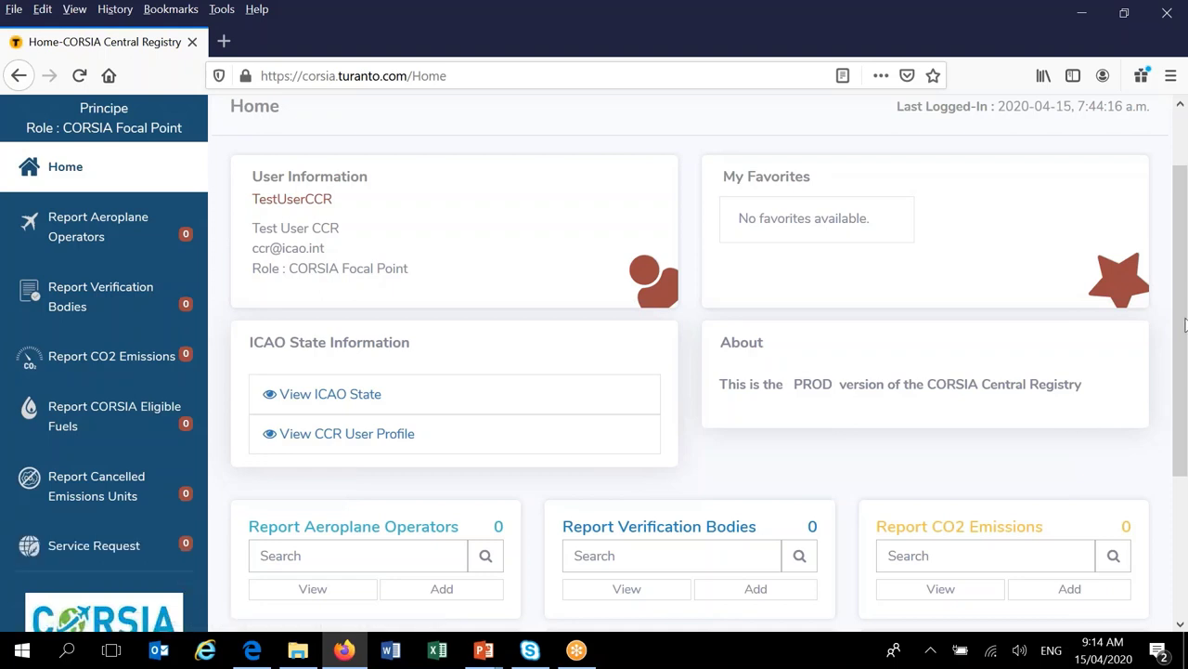
click(81, 299)
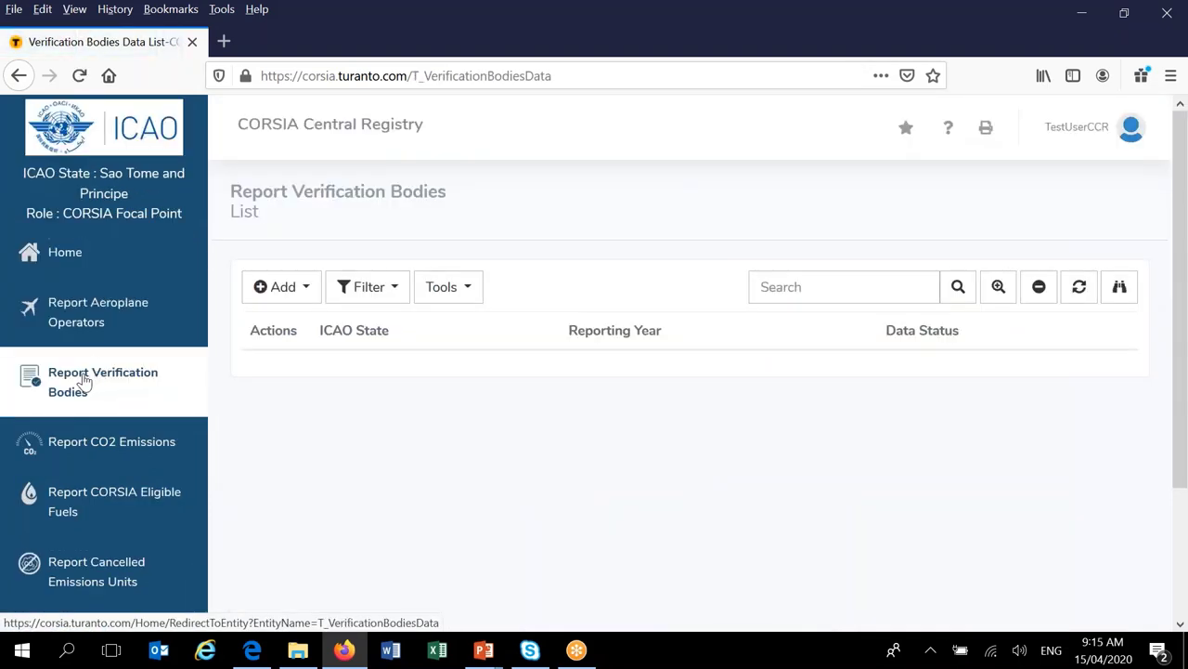
click(83, 381)
click(73, 254)
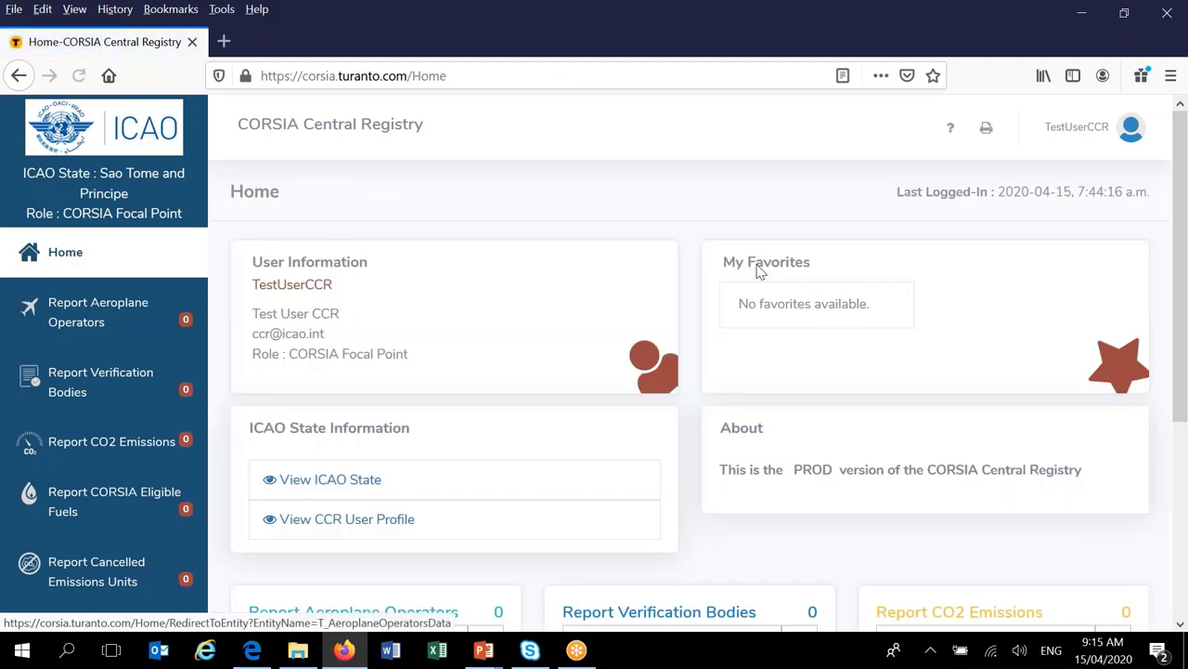
- Reduce the browser zoom of the home page to 80%
drag(1181, 243, 1186, 331)
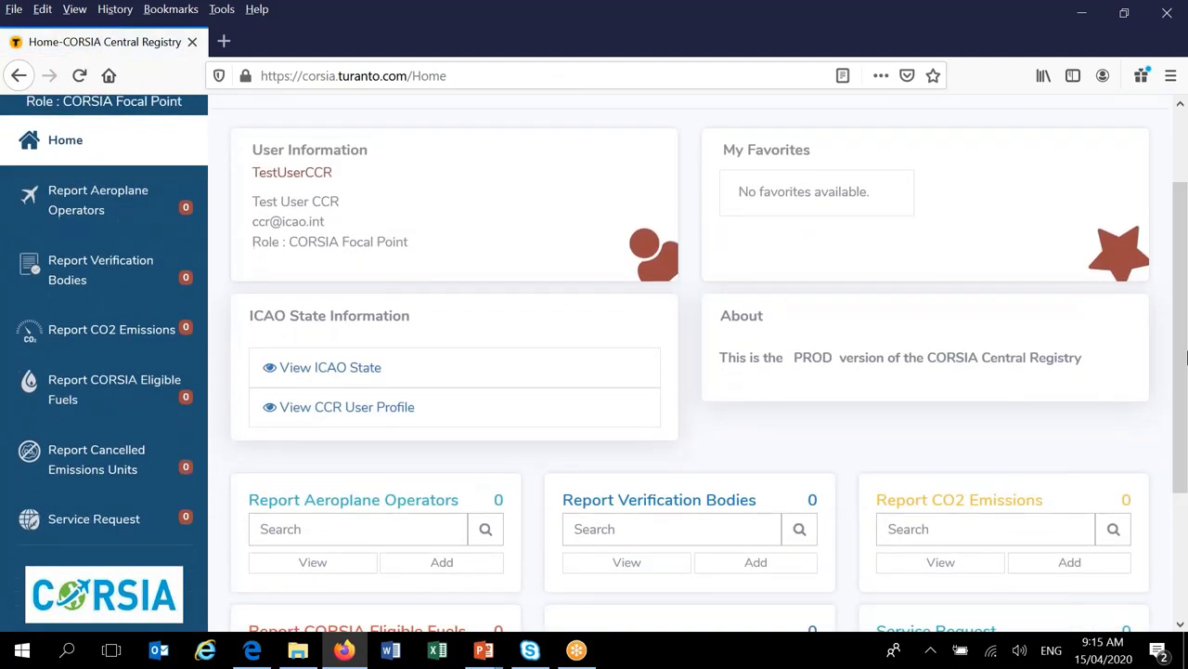
key(ctrl+minus)
key(ctrl+minus)
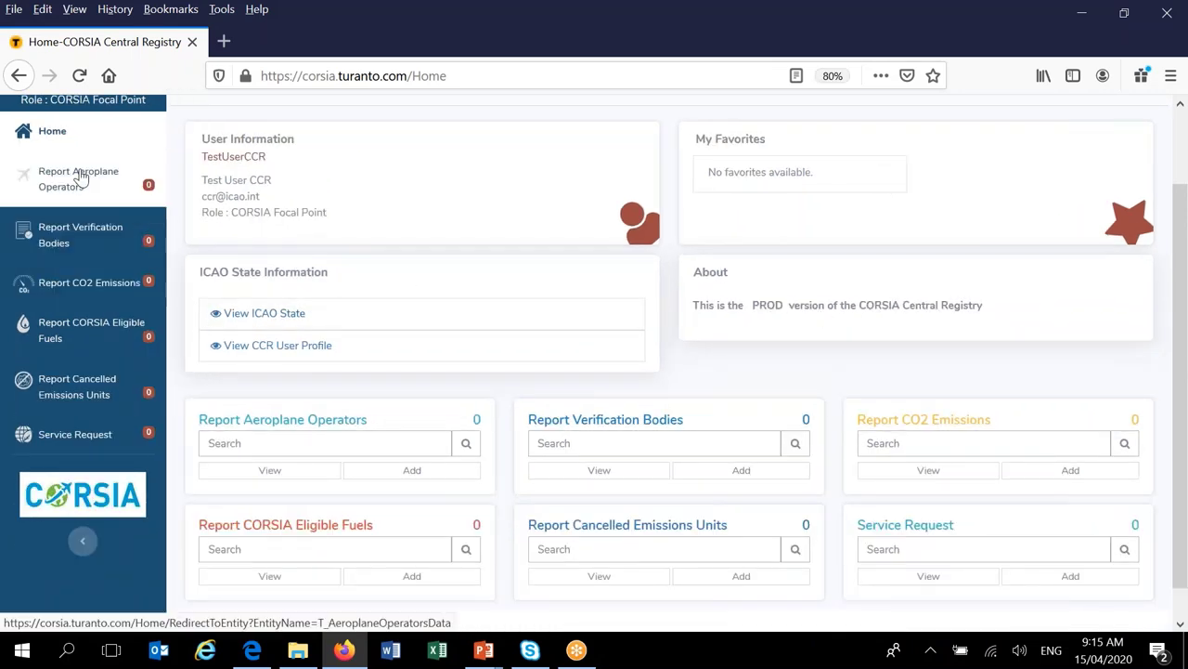
- Collapse the navigation sidebar to icons only and expand it again
click(83, 544)
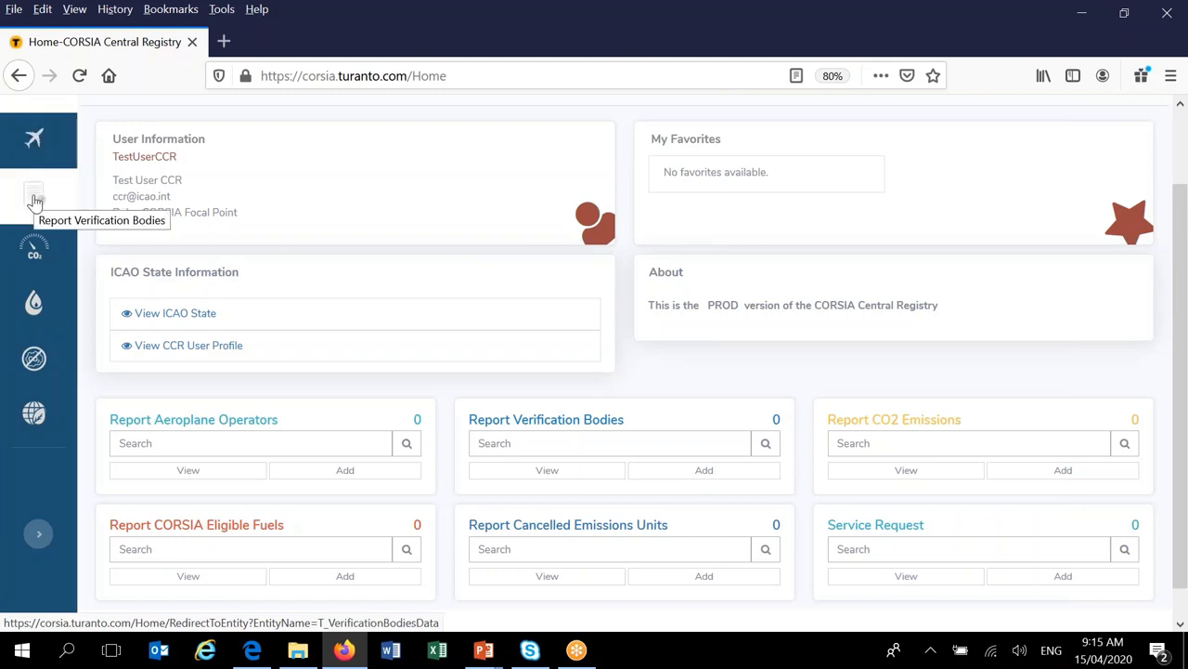
click(40, 539)
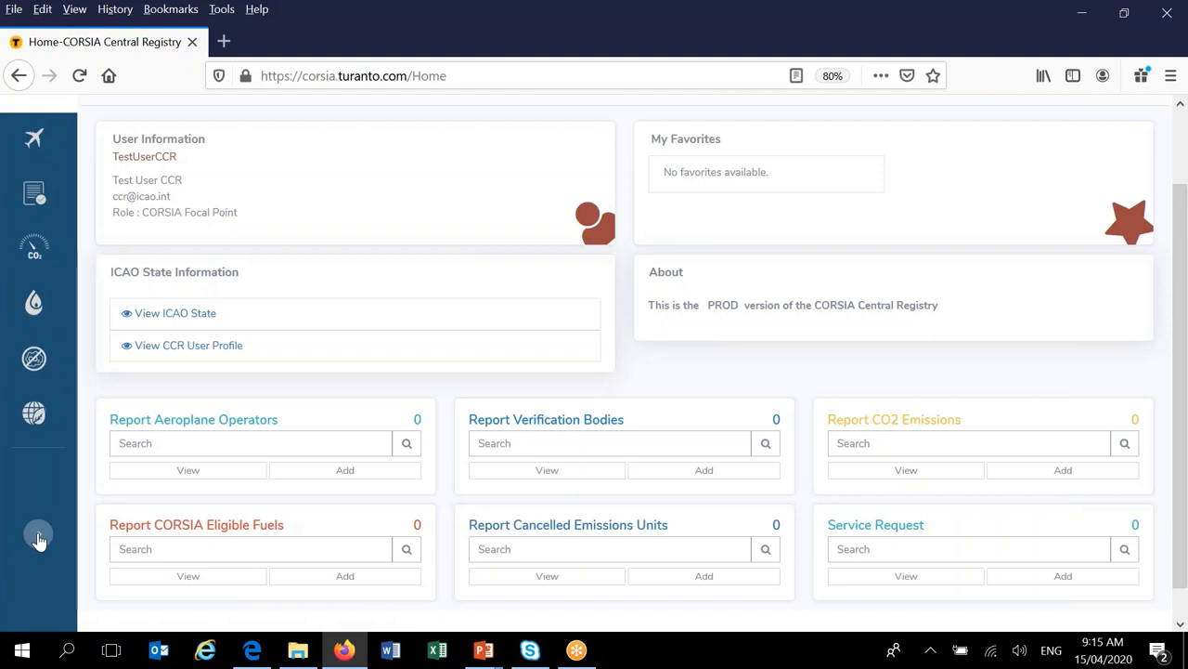
click(39, 537)
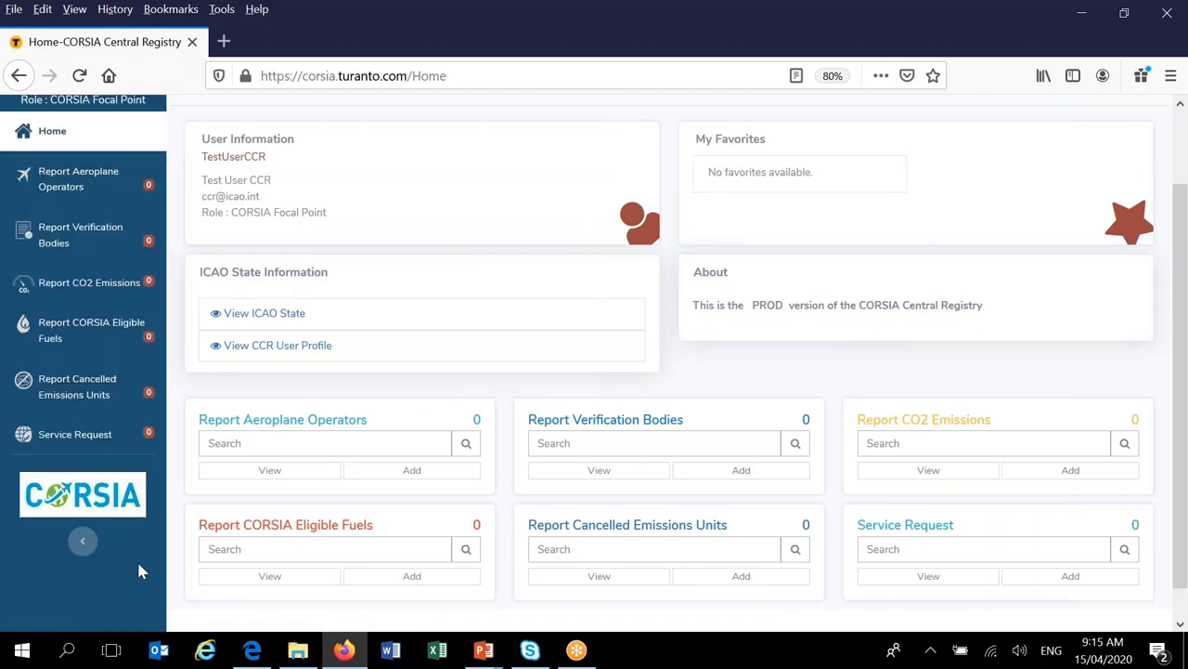
- Look over the home page and view the CORSIA Participation records in the details of Sao Tome and Principe
drag(1178, 240, 1184, 273)
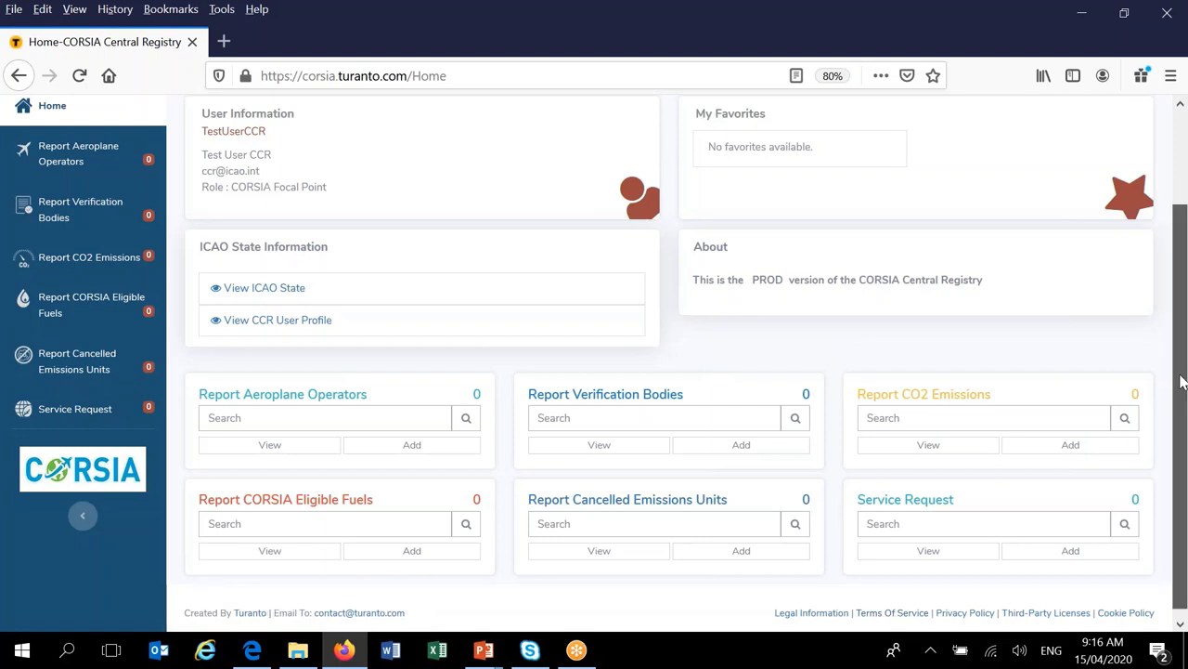
drag(1181, 381, 1186, 332)
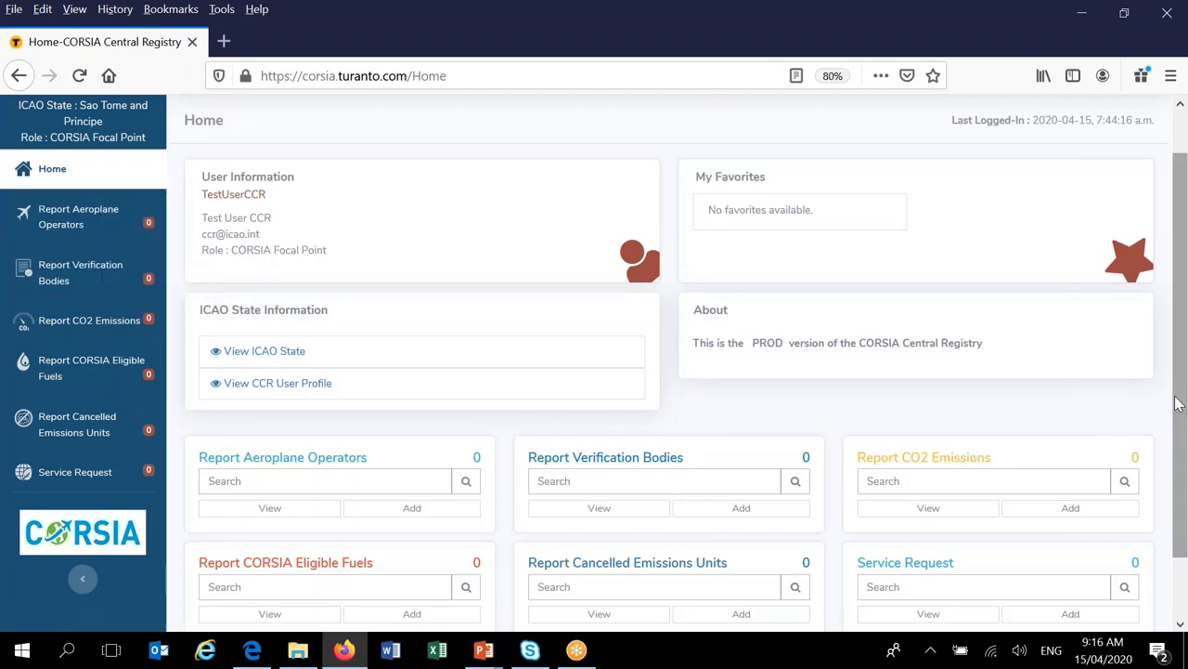
drag(1175, 406, 1177, 362)
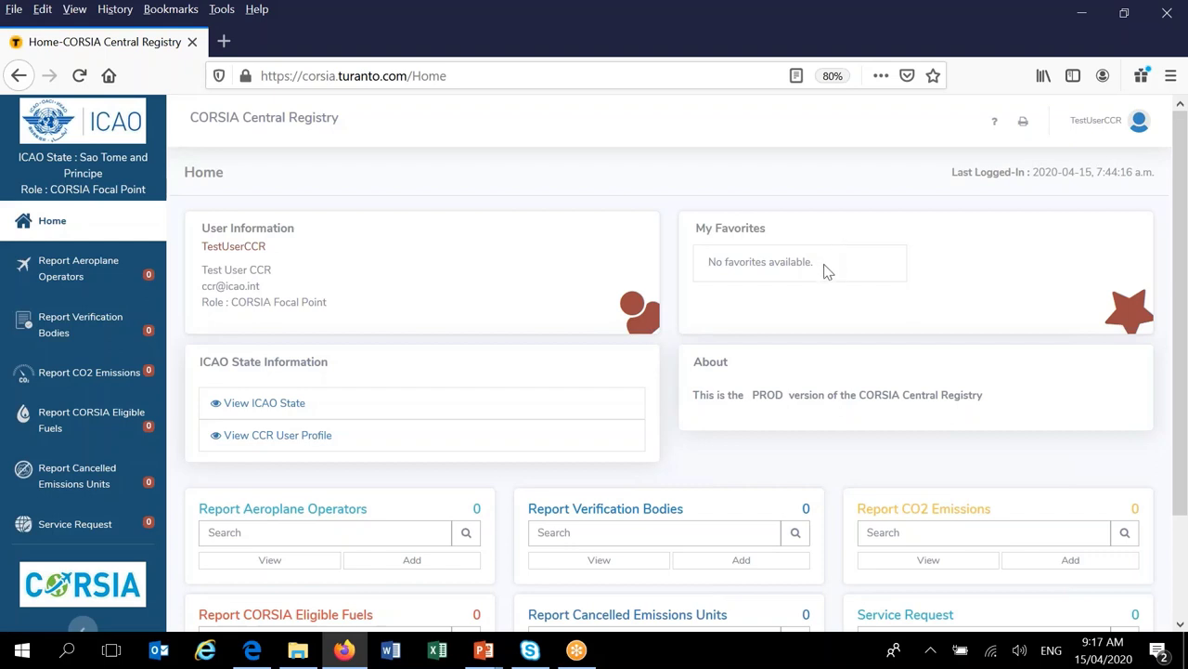
click(217, 408)
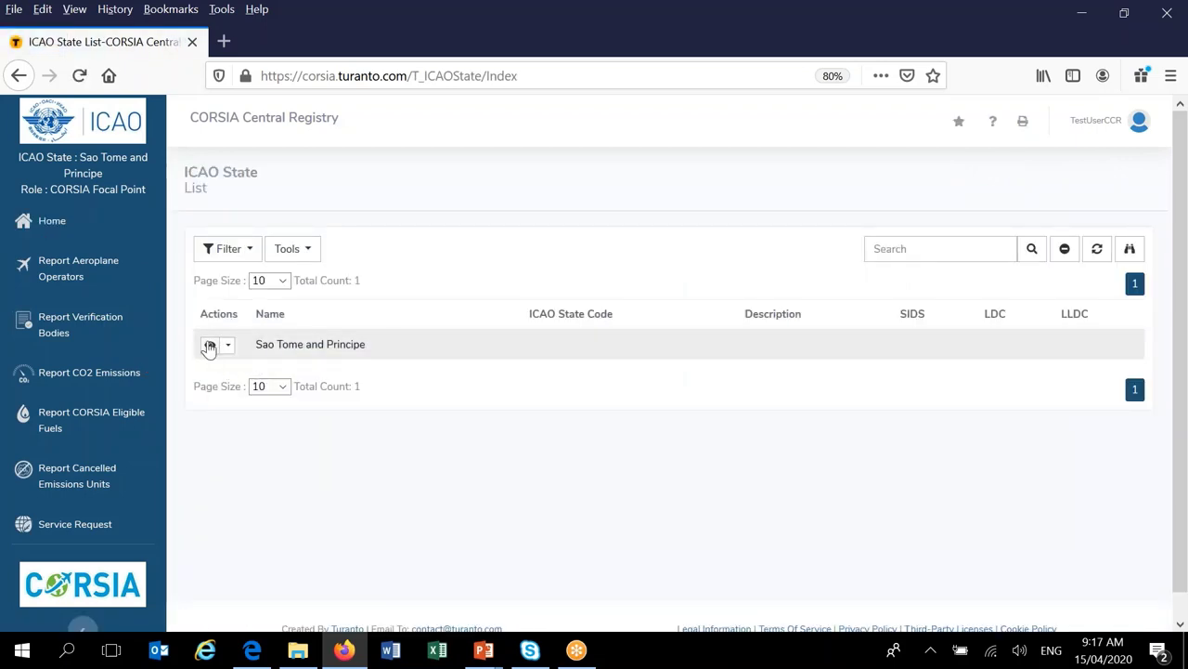
click(210, 346)
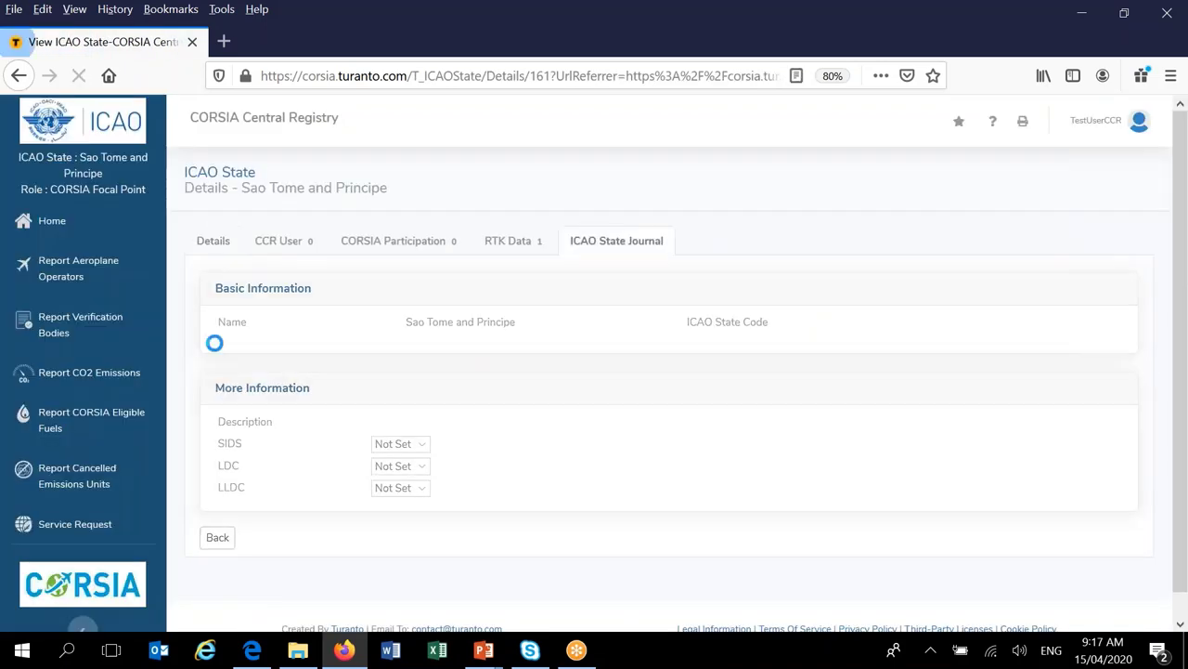
click(414, 245)
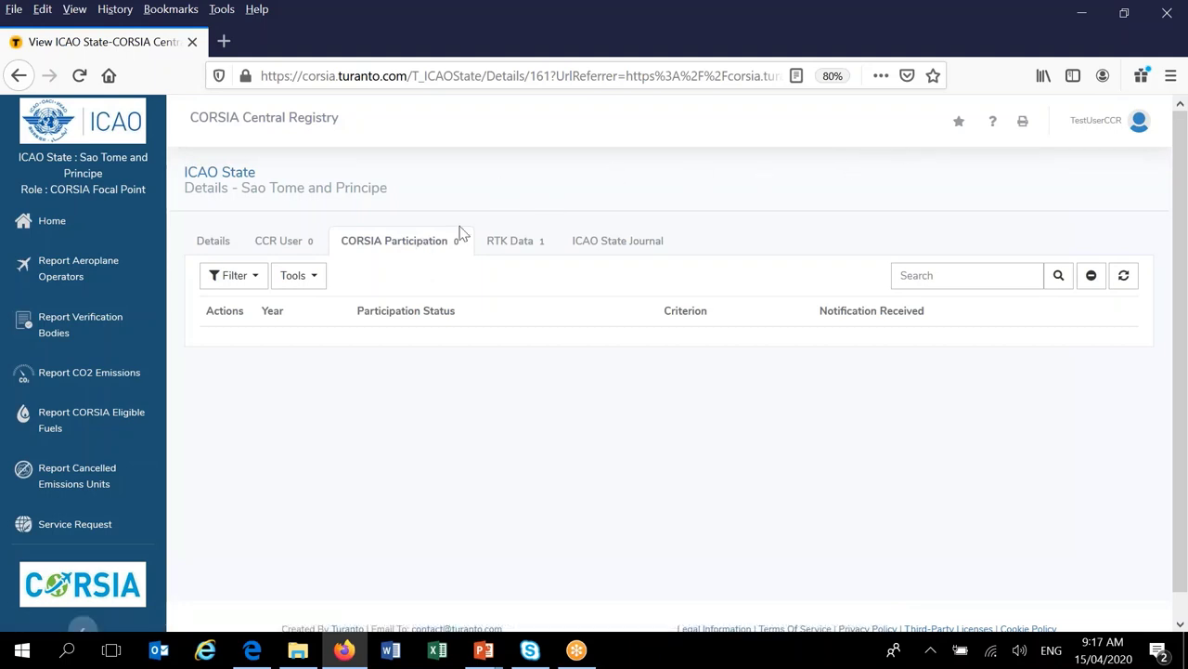
- Save the CORSIA Participation page as a favorite named "My shortcut"
click(960, 124)
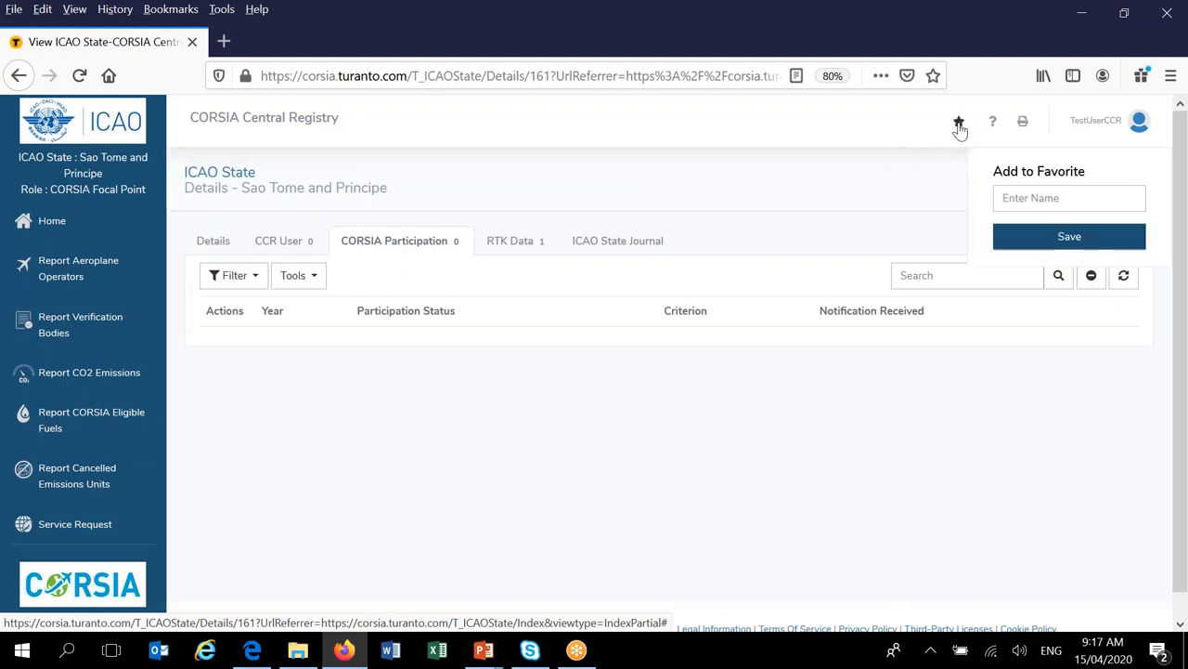
click(1074, 199)
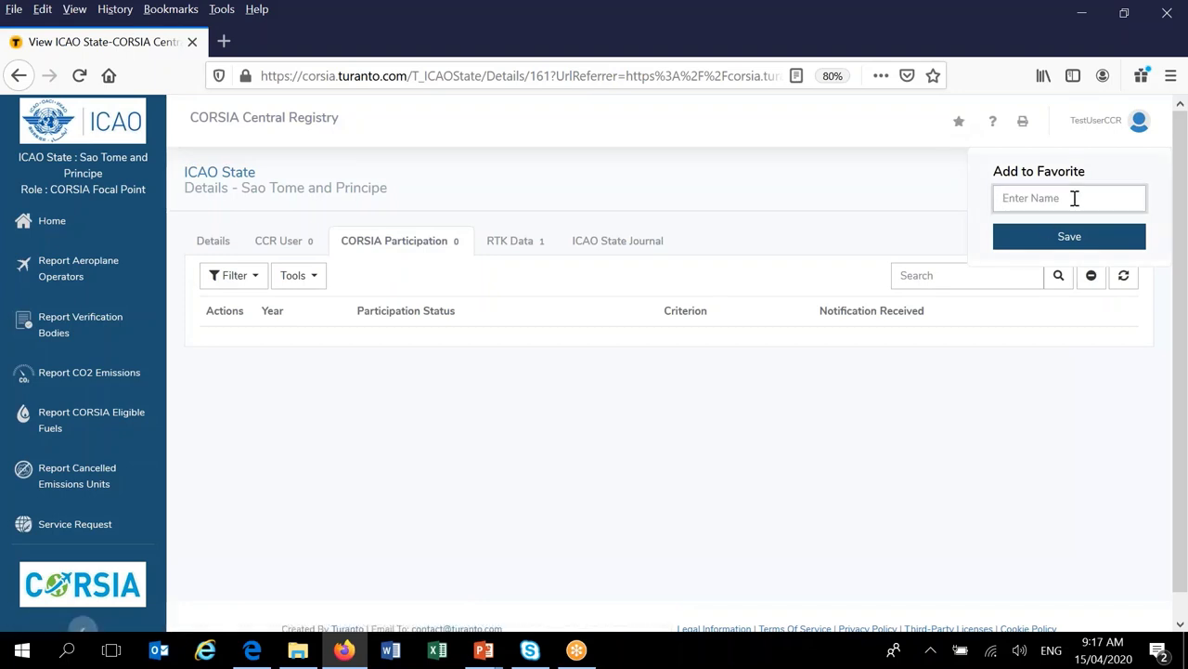
text(MY shortcut)
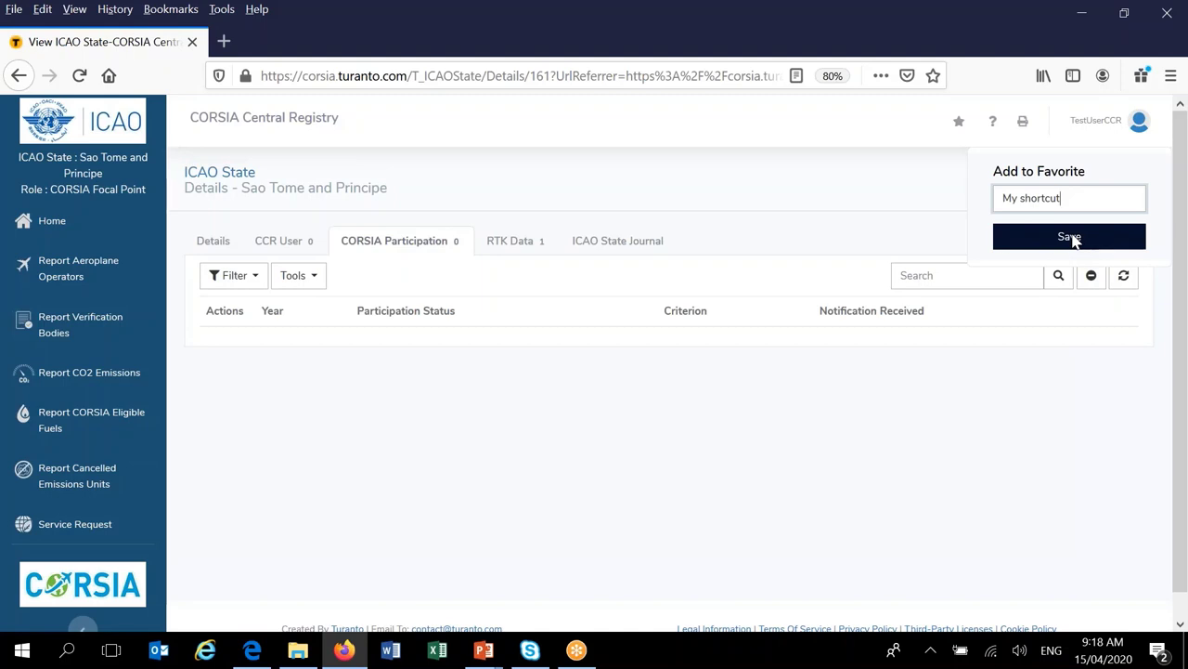
click(1069, 237)
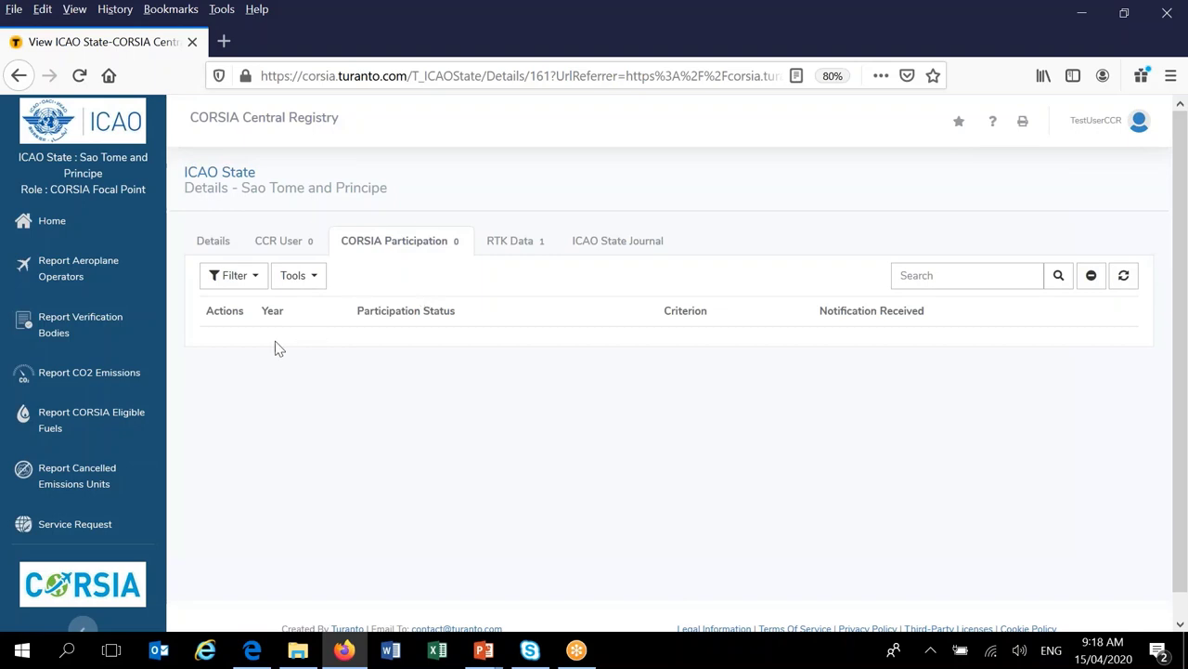
- Open the "My shortcut" favorite from the home page, then delete it from My Favorites
click(48, 220)
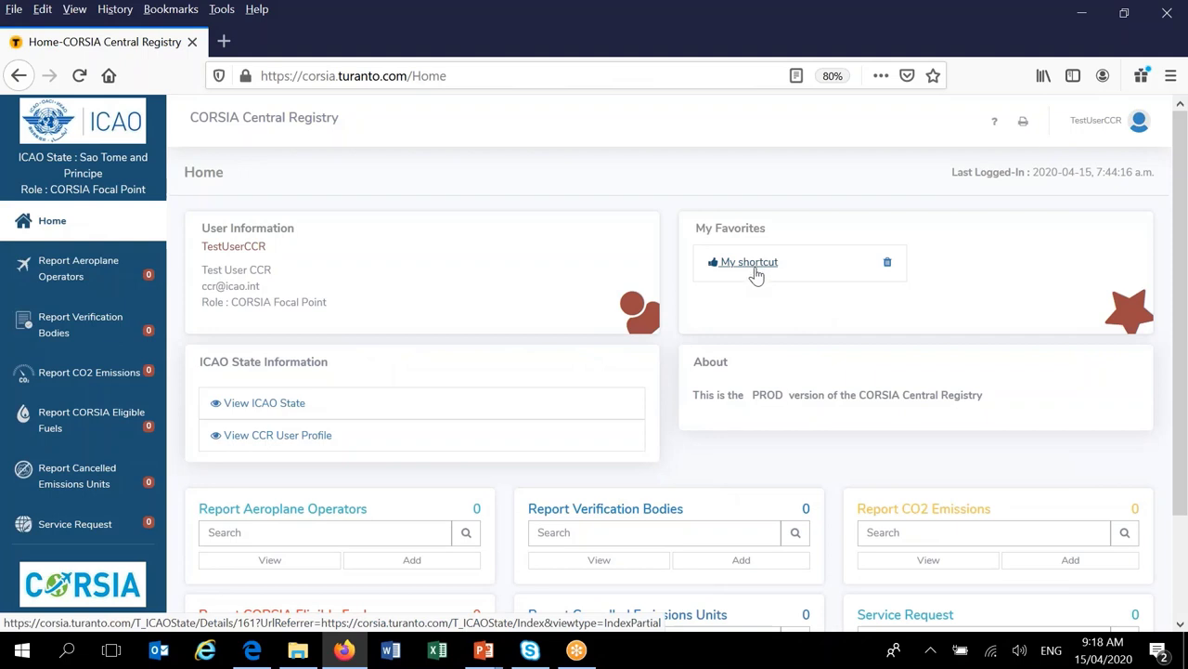
click(748, 263)
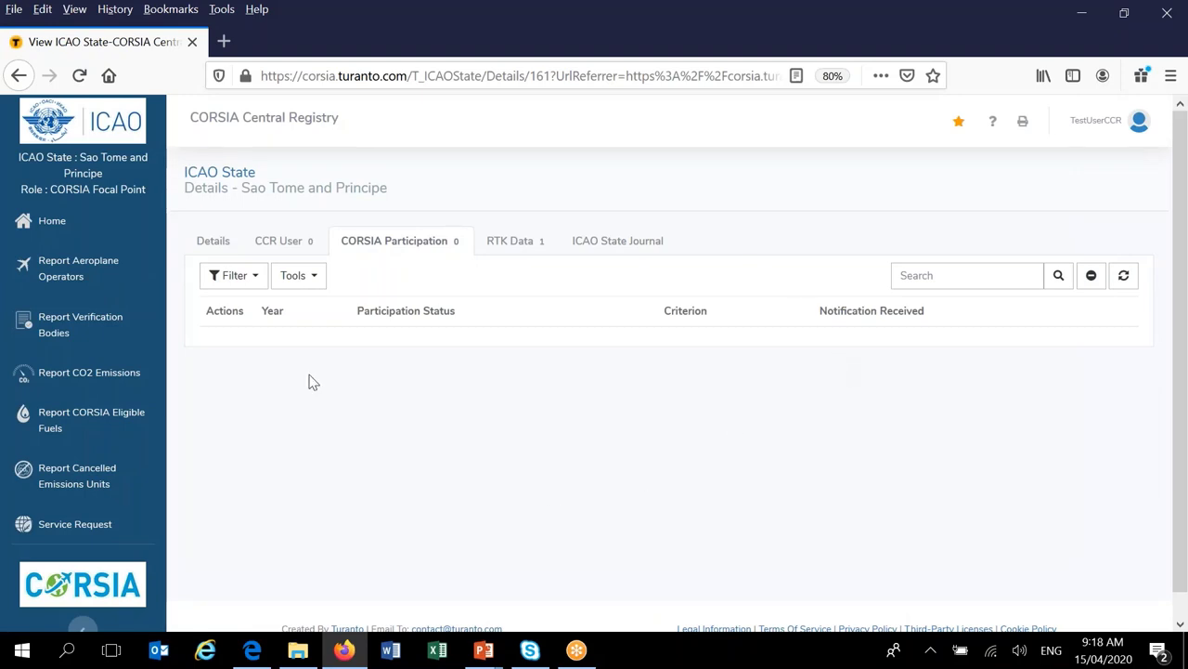
click(54, 223)
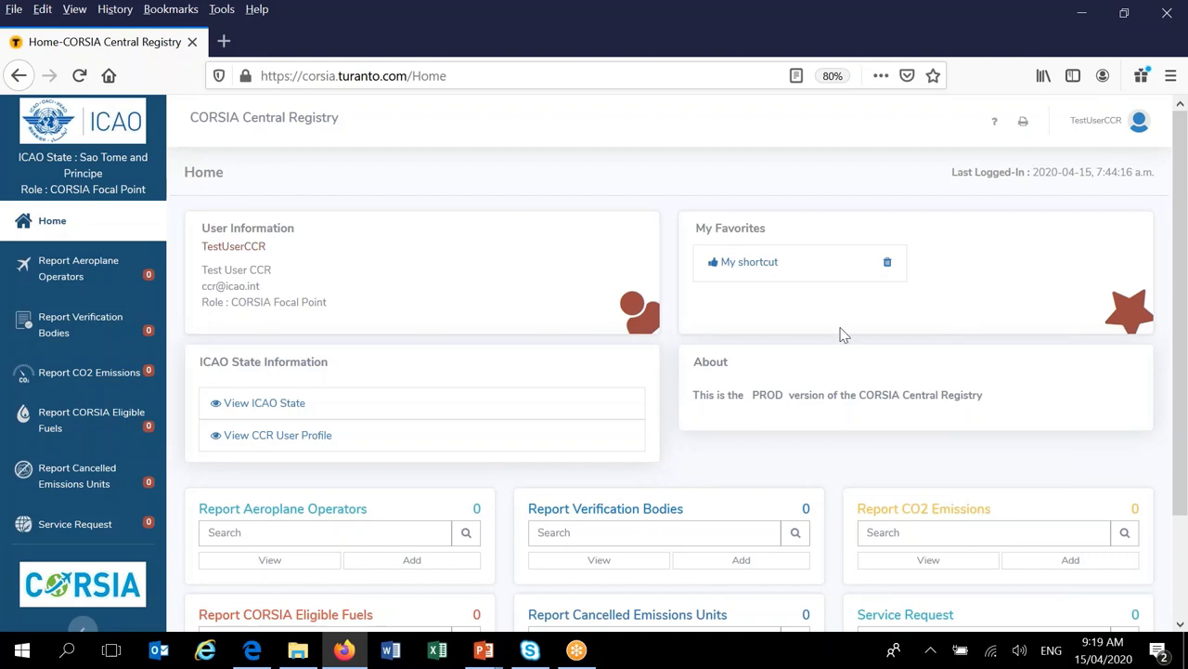
click(888, 266)
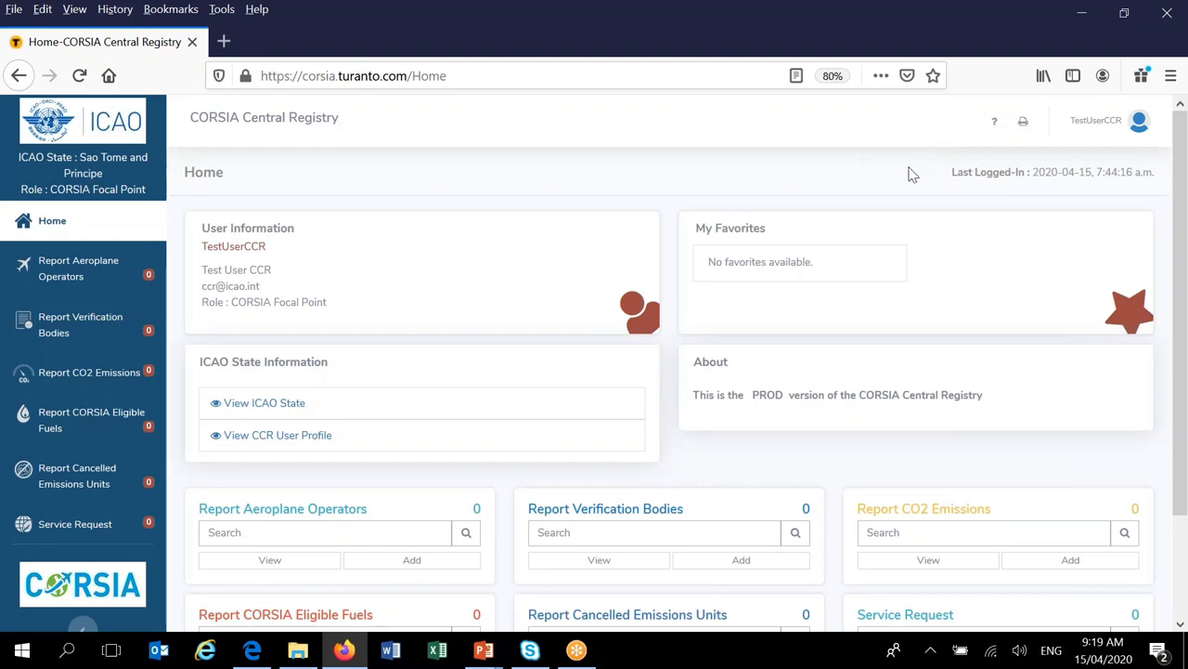
- Open the help for Report CO2 Emissions and read through its Summary from reporting deadlines to offsetting requirements
click(995, 123)
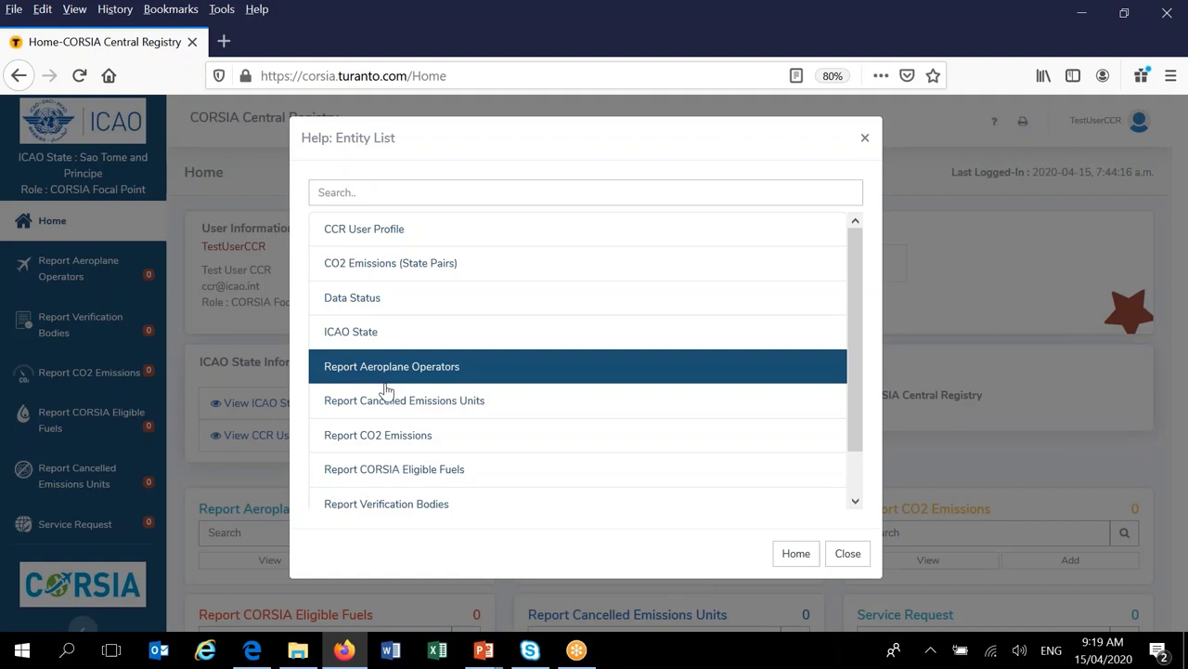
click(369, 436)
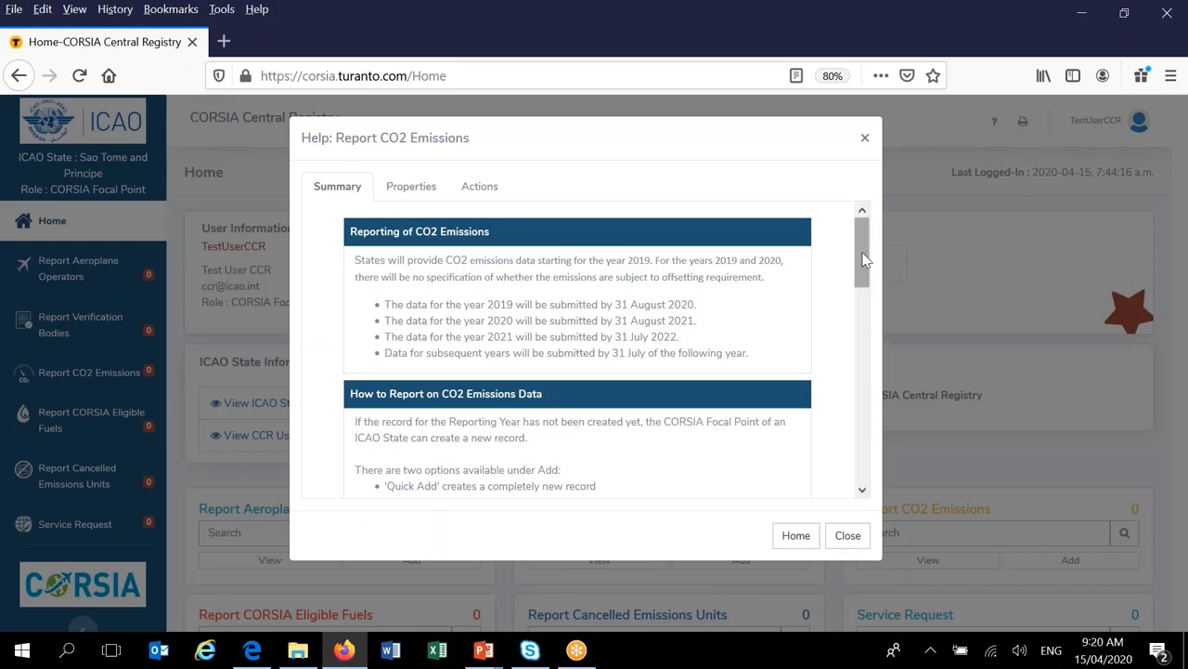
scroll(863, 258, down, 2)
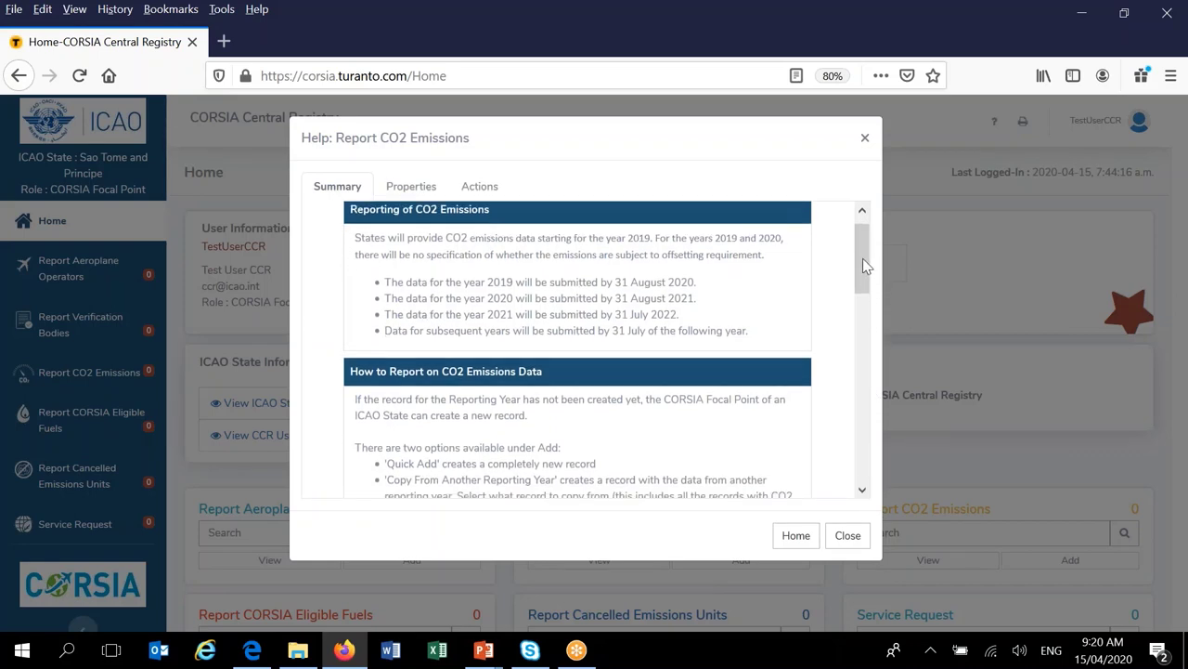
scroll(864, 270, down, 3)
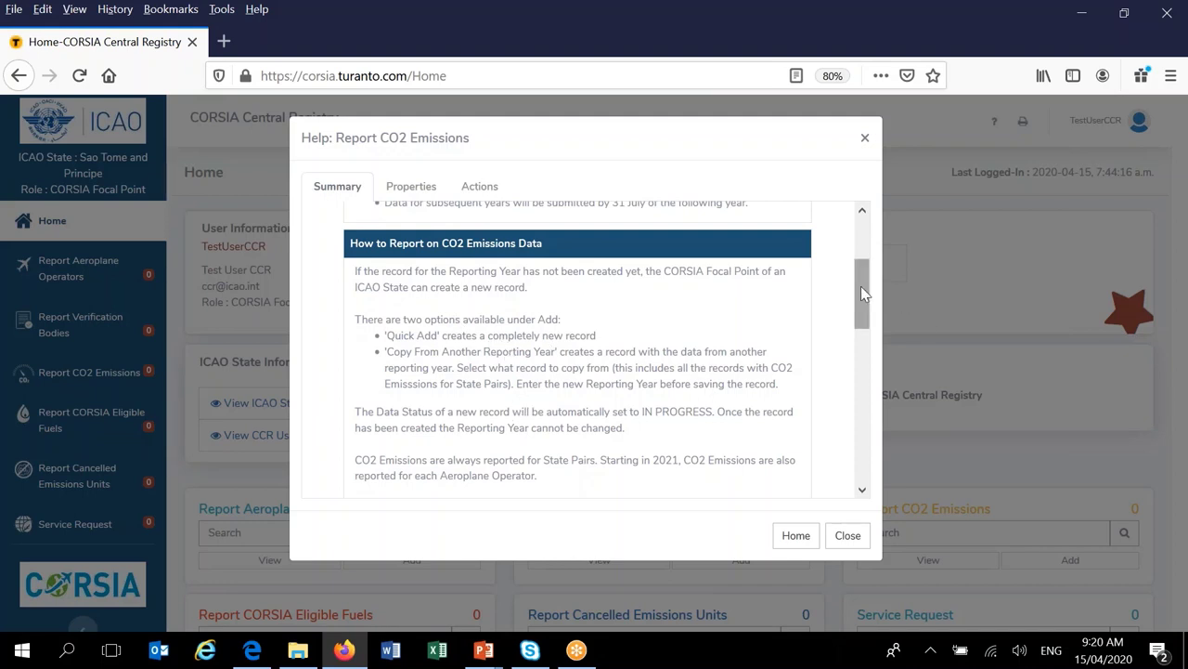
drag(861, 291, 856, 382)
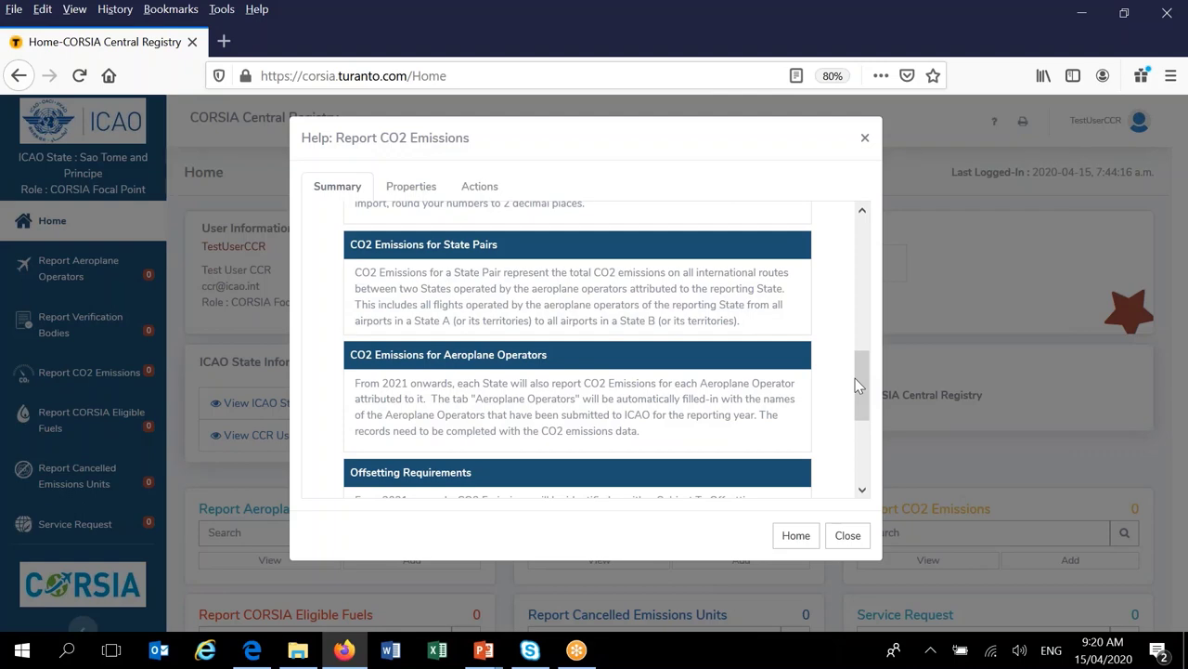
drag(855, 377, 863, 430)
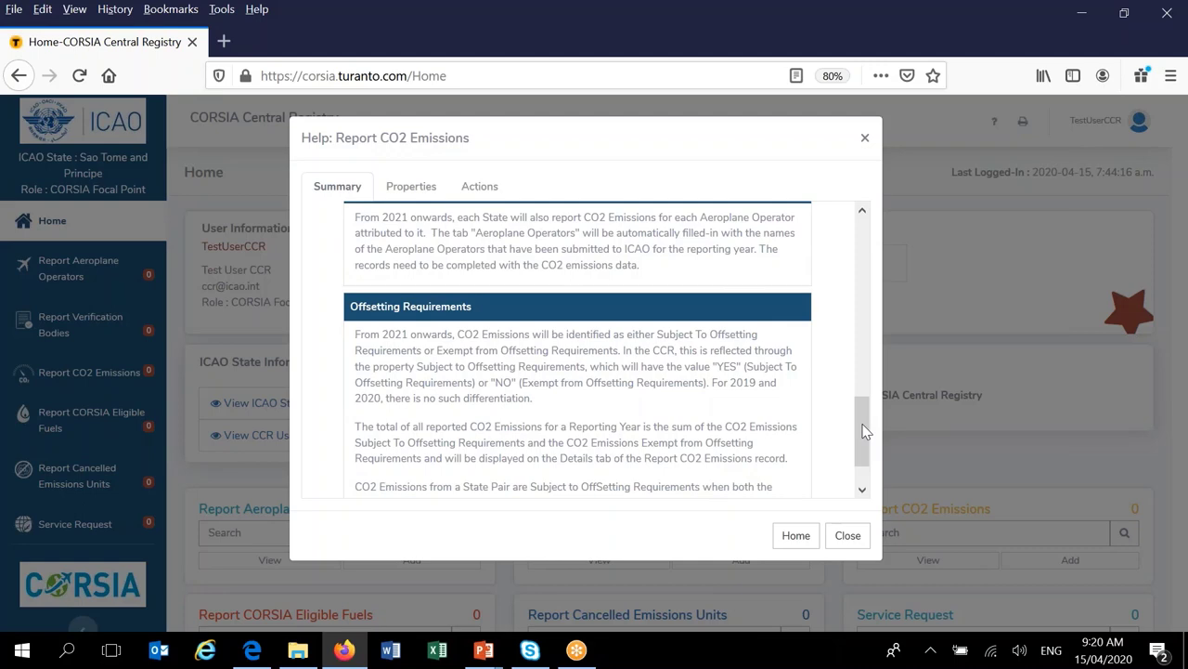
drag(864, 430, 849, 223)
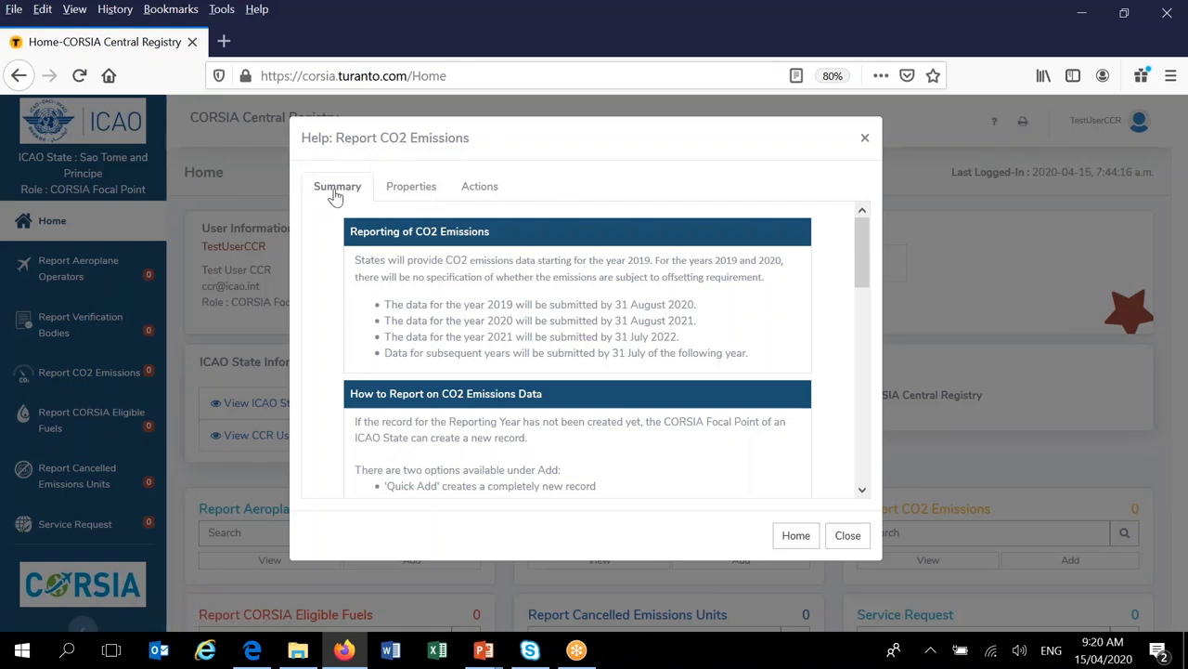
- Examine the Properties and Actions help for Report CO2 Emissions, then return to the help entity list
click(415, 193)
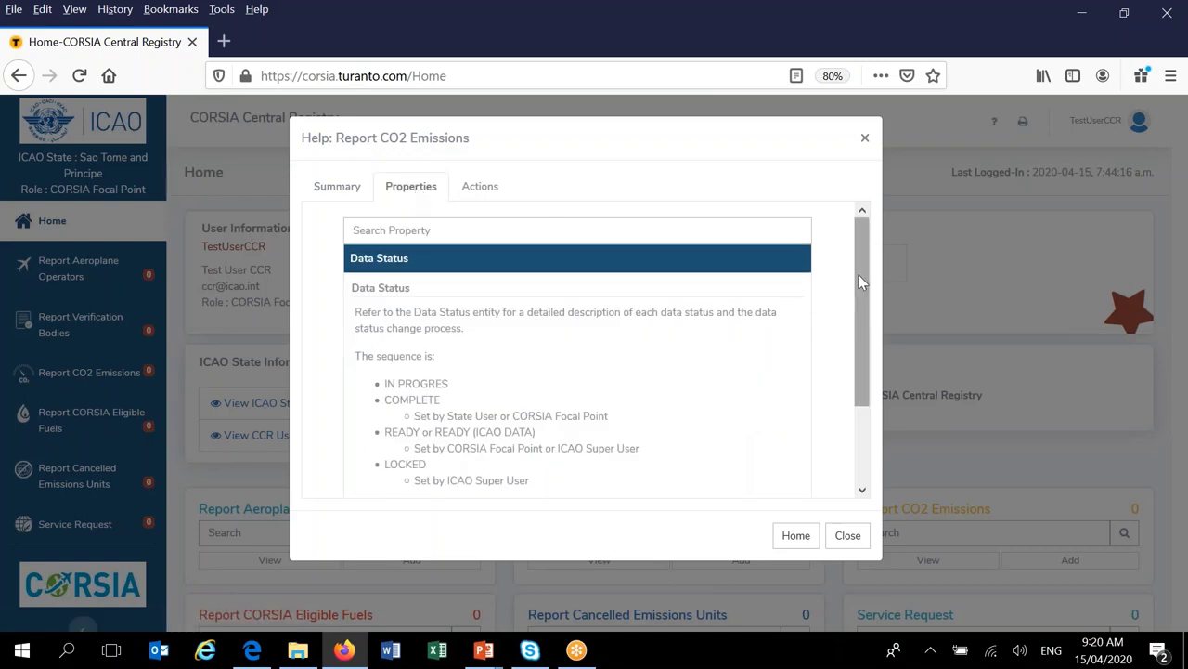
drag(859, 275, 873, 317)
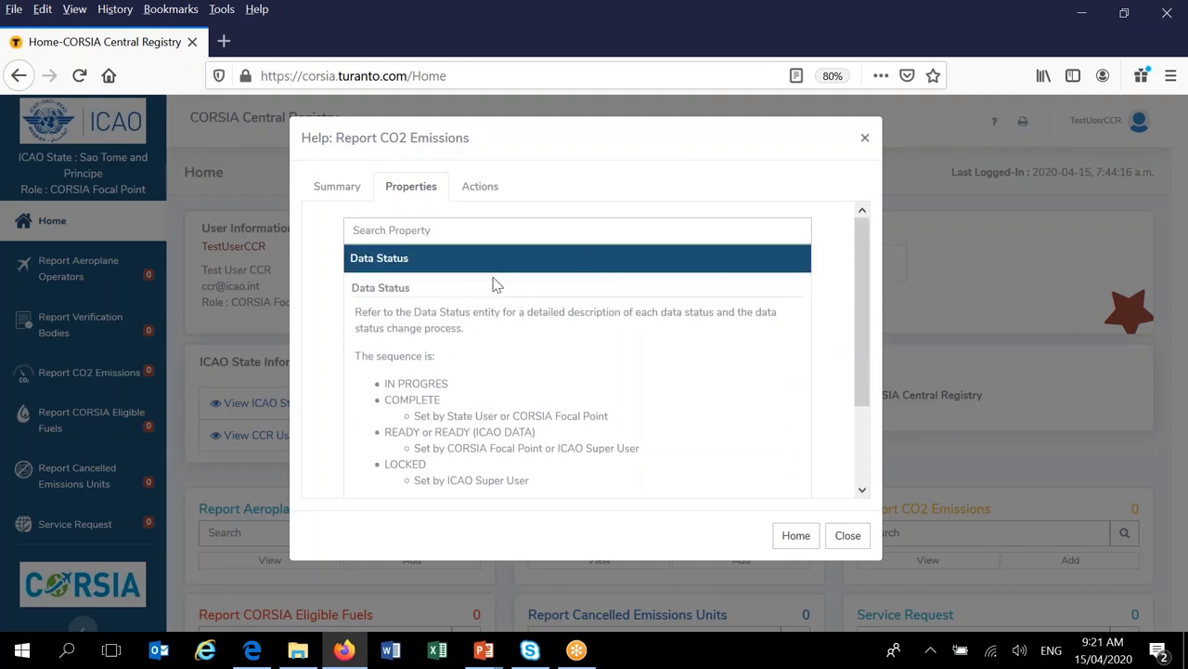
click(489, 188)
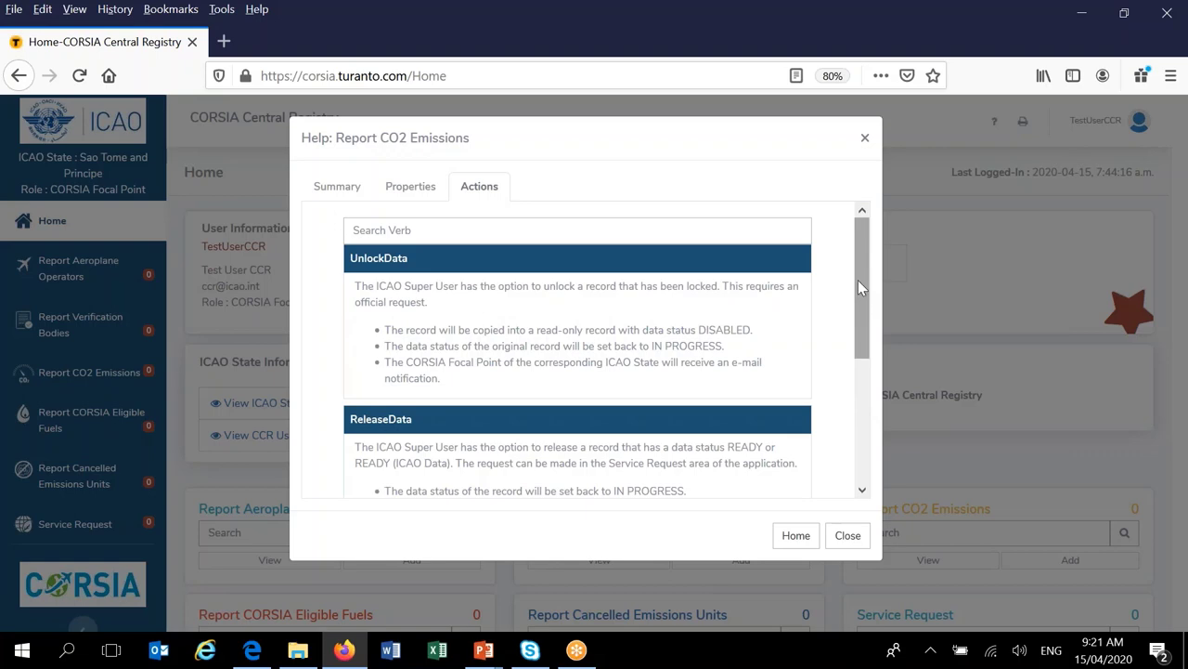
mouse_move(858, 279)
mouse_down()
mouse_move(865, 402)
mouse_move(851, 355)
mouse_move(869, 269)
mouse_up()
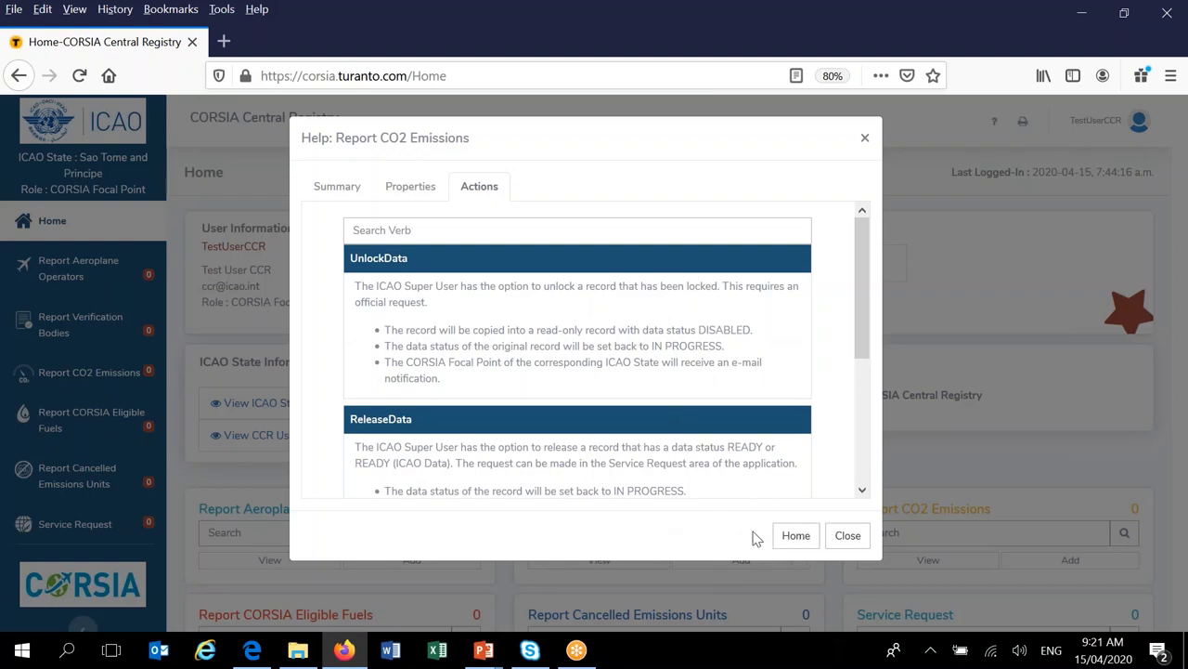
click(795, 538)
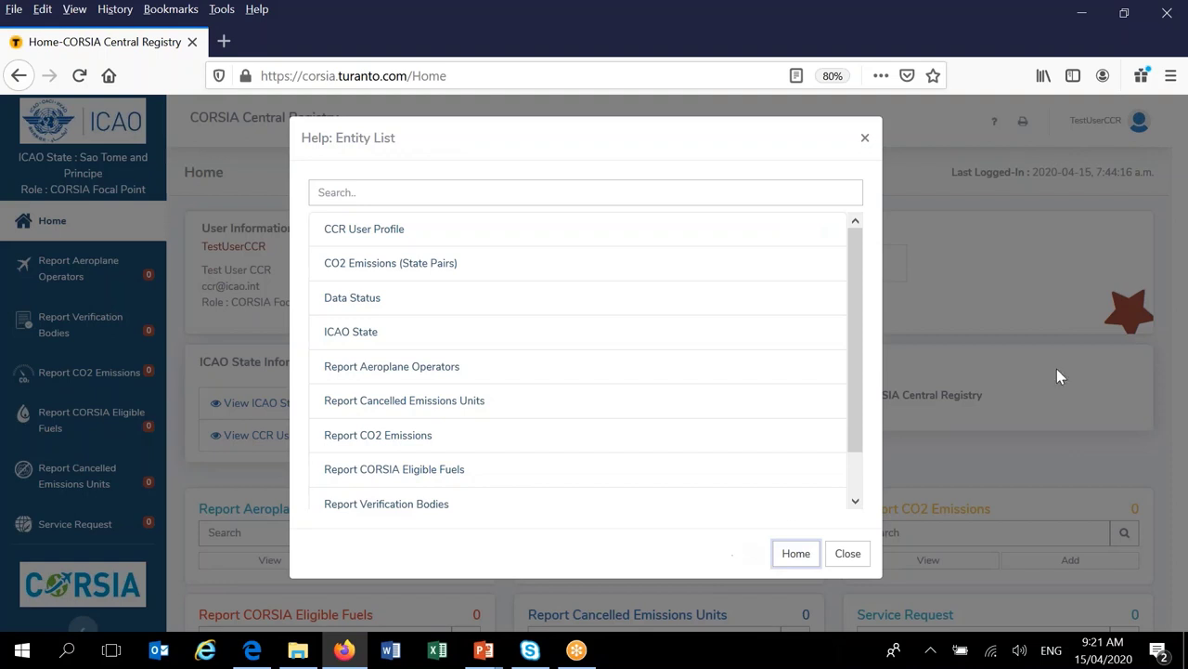
scroll(865, 353, down, 1)
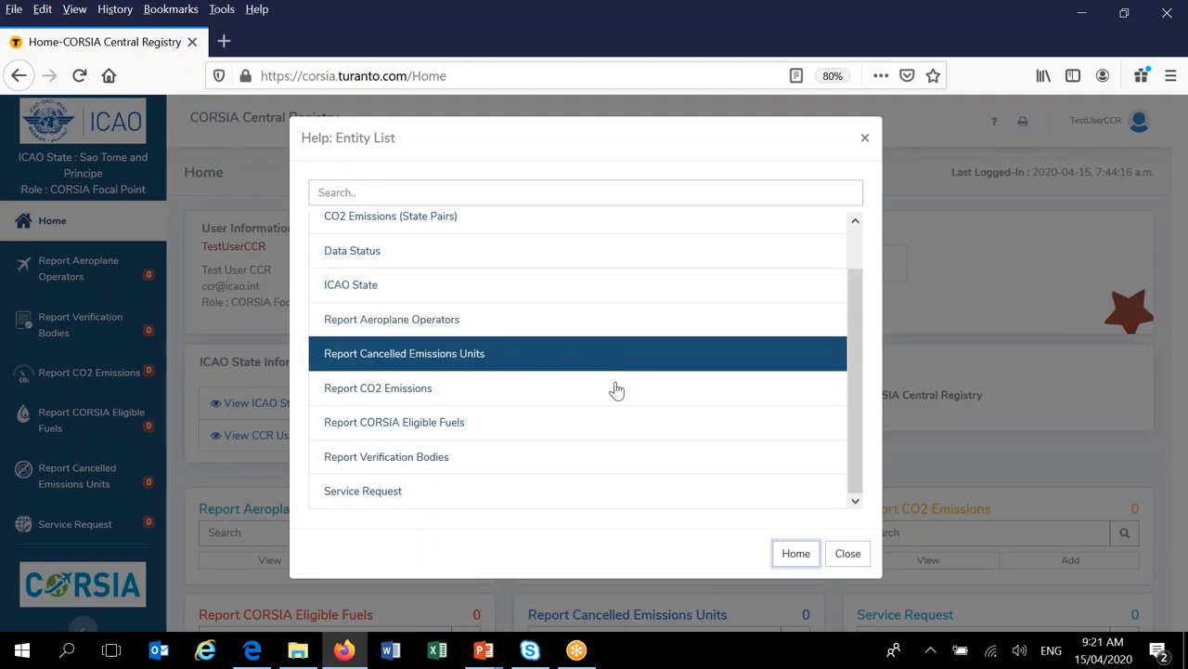
- Close the help entity list, open the Report CO2 Emissions list page, and view the help Summary from there
click(849, 554)
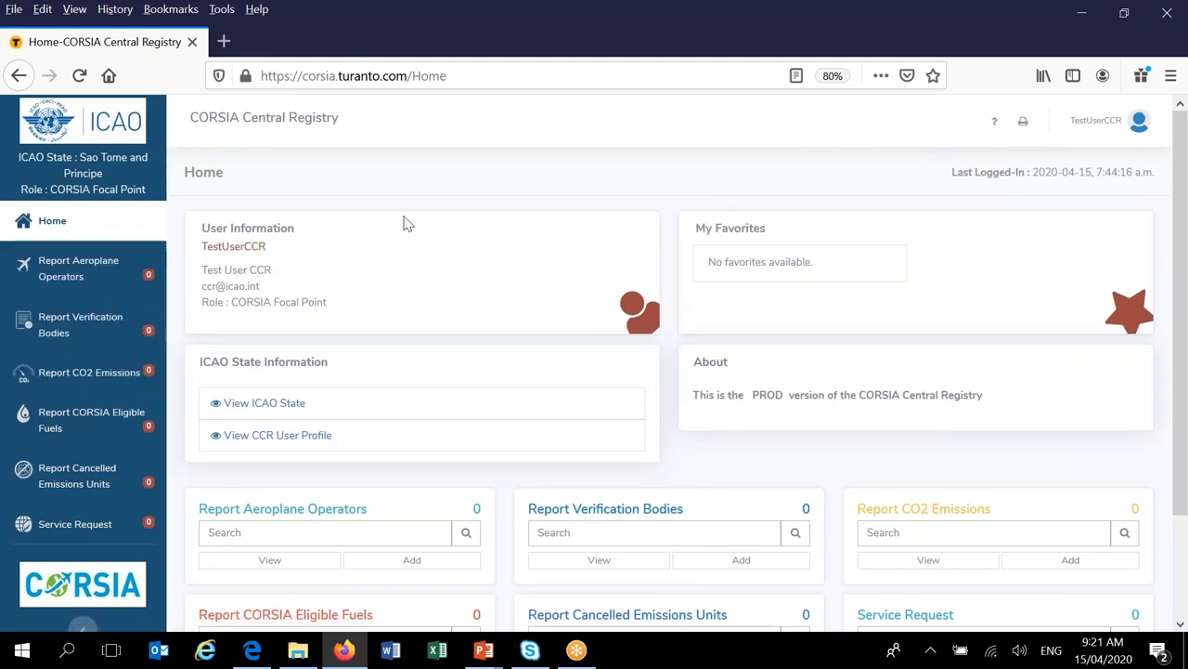
click(74, 382)
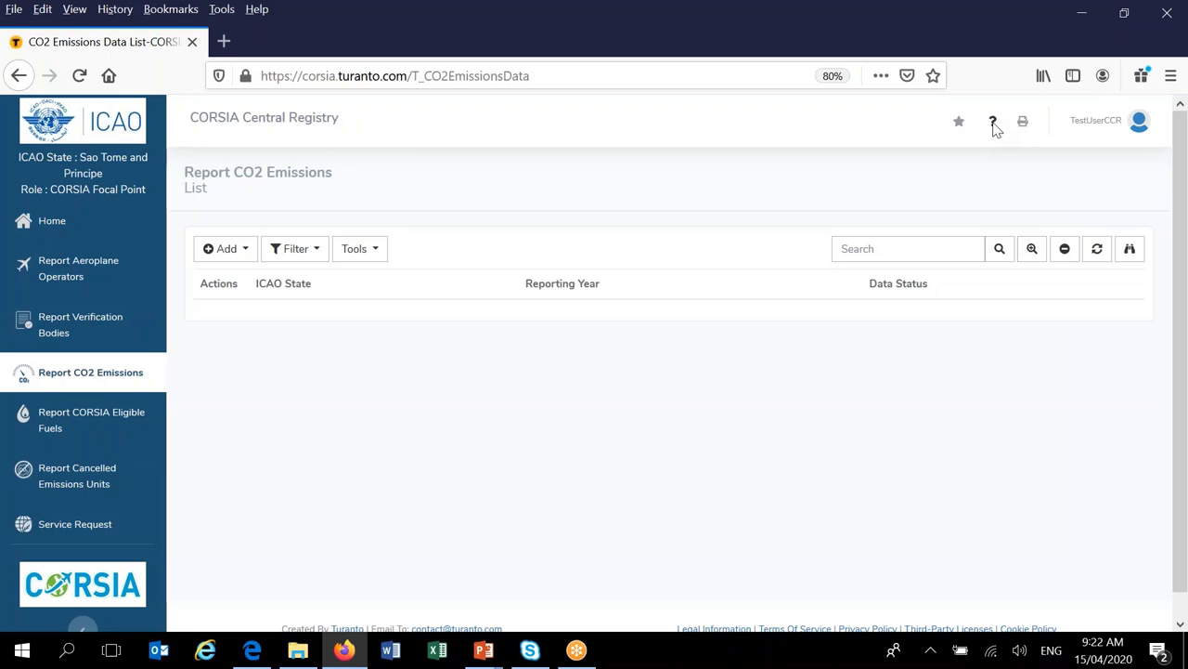
click(992, 123)
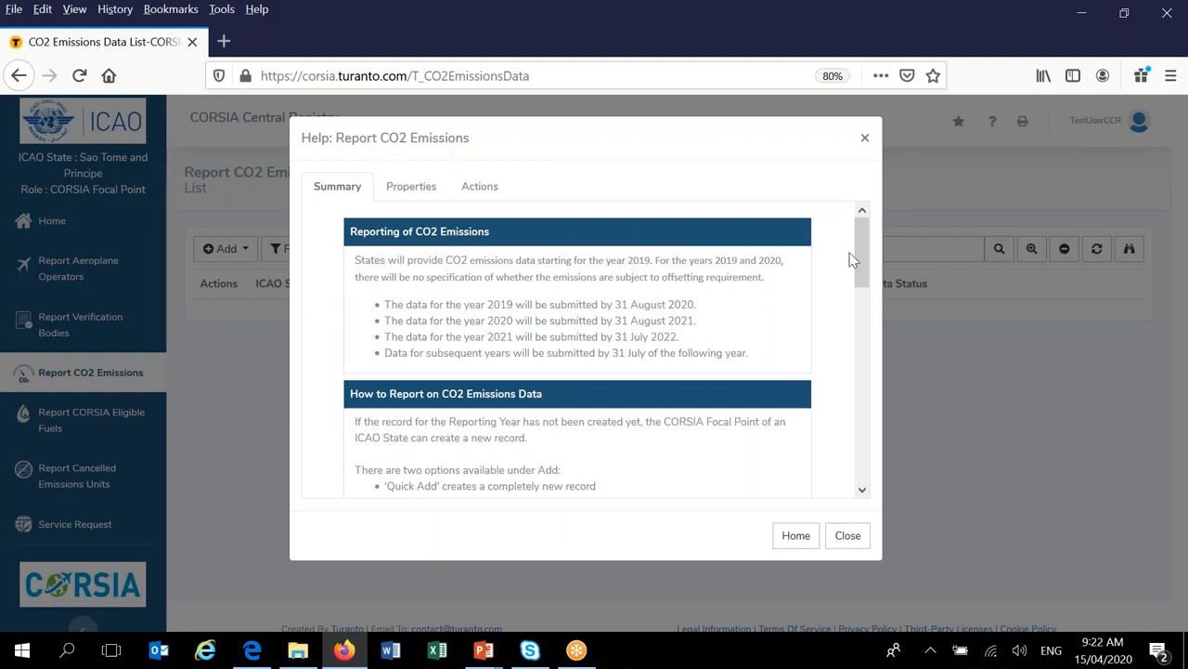
drag(860, 246, 863, 213)
- Go from the Report CO2 Emissions help to the full help entity list, then close it and return to the home page
click(796, 536)
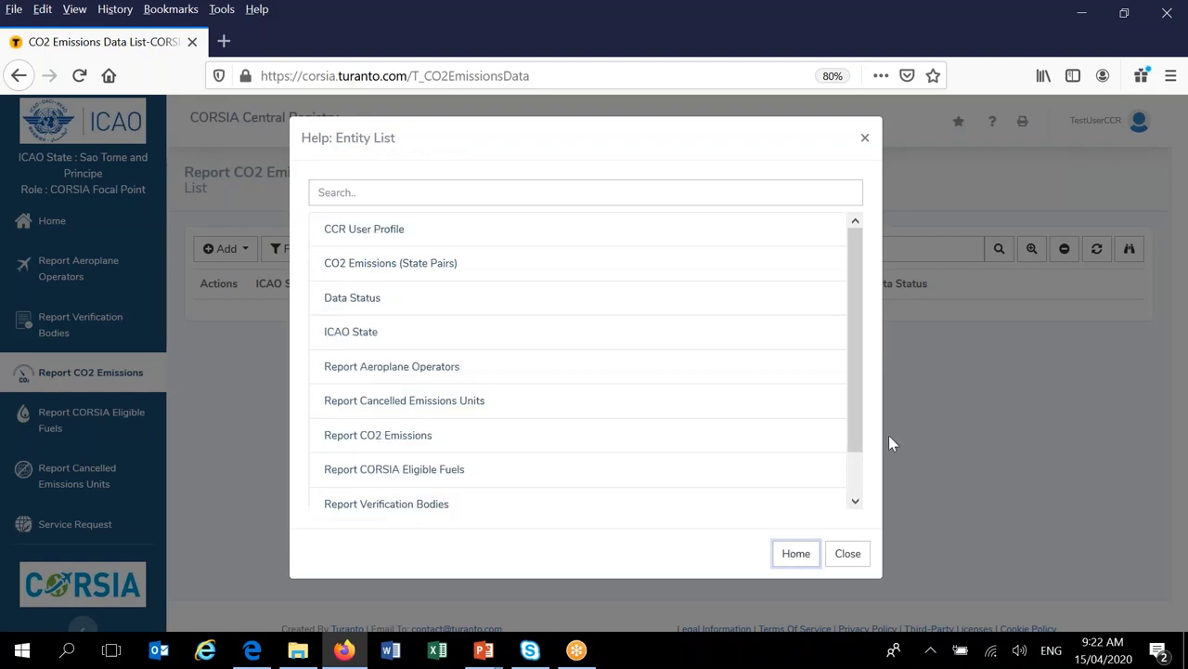
drag(852, 376, 859, 414)
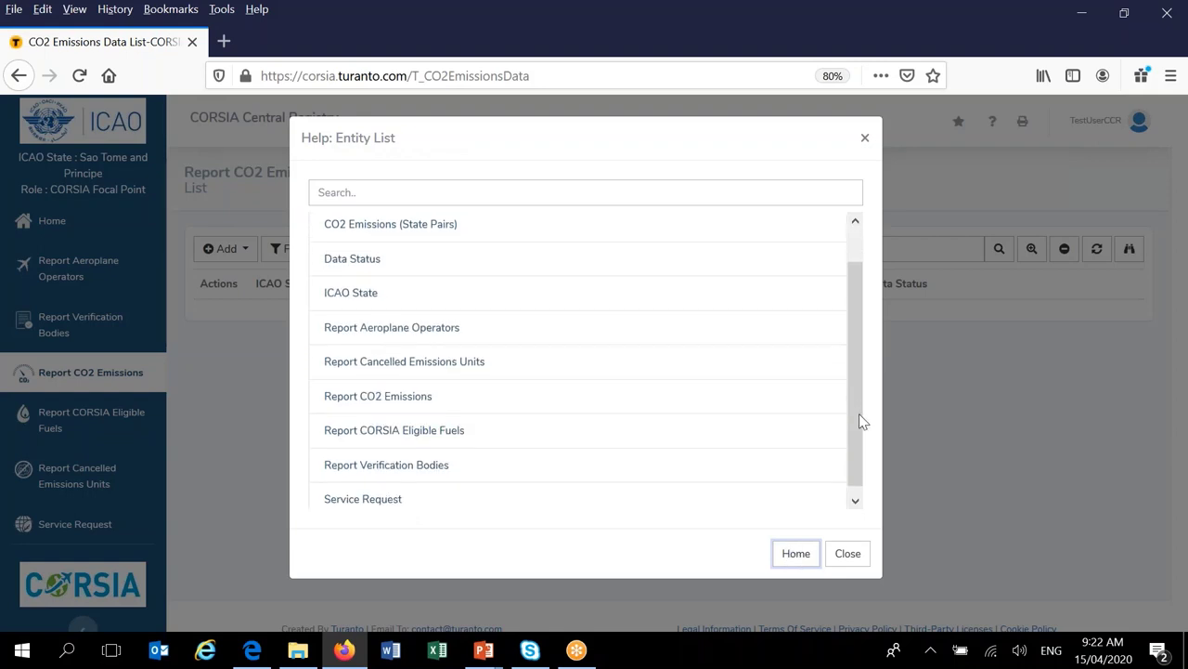
click(847, 553)
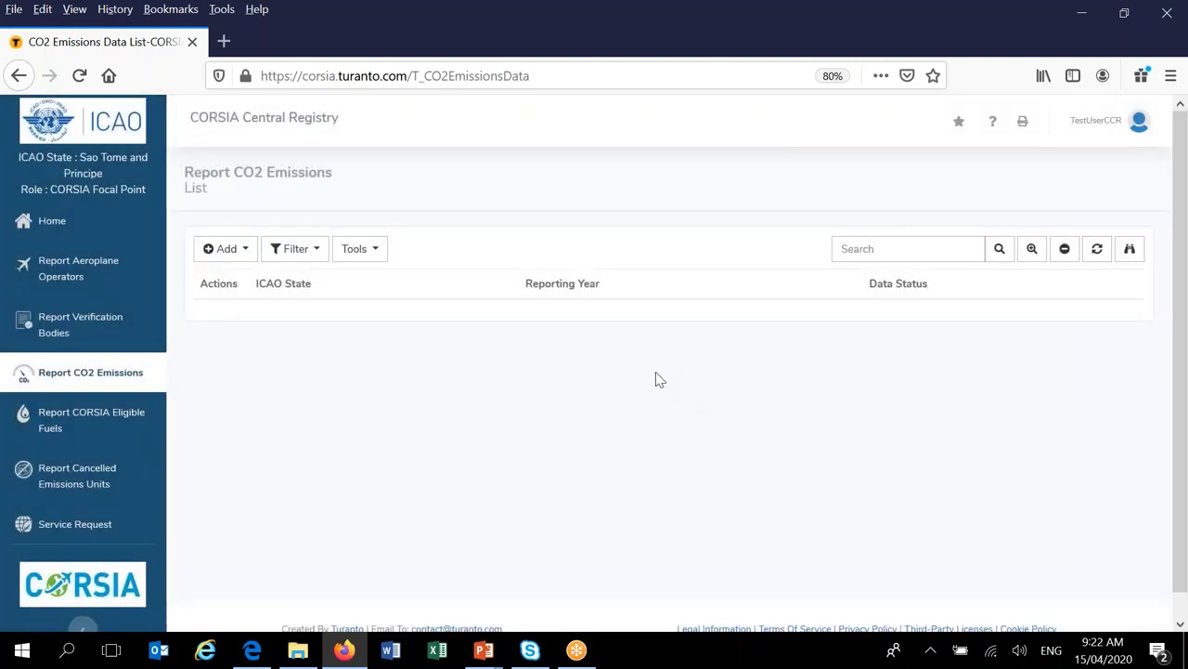
click(53, 223)
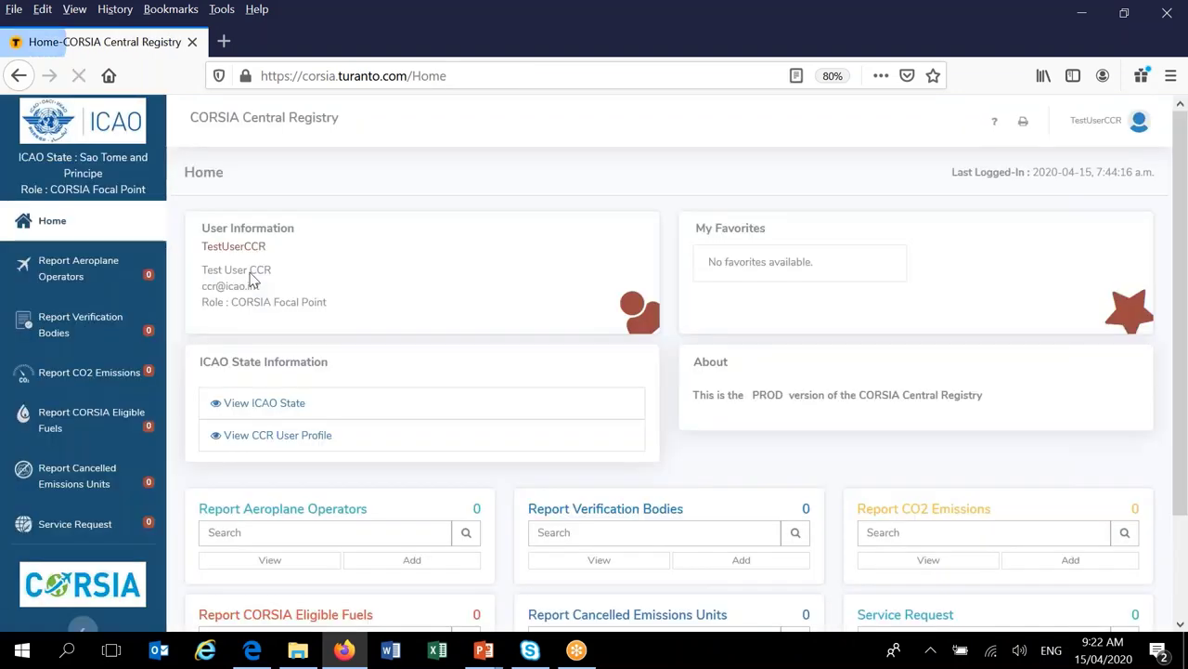